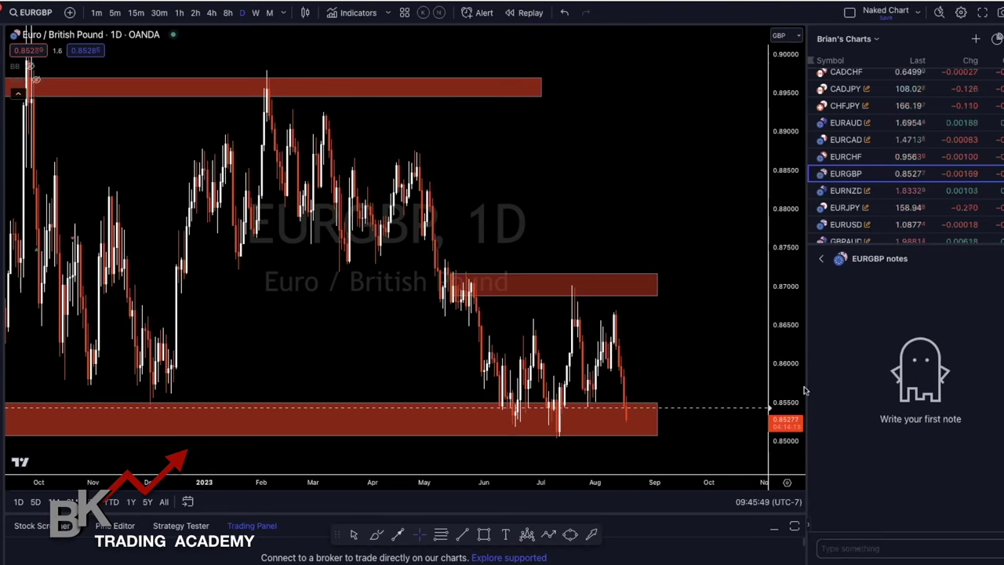
Add the Relative Strength Index indicator to the EURGBP daily chart and open its settings
scroll(753, 298, left, 3)
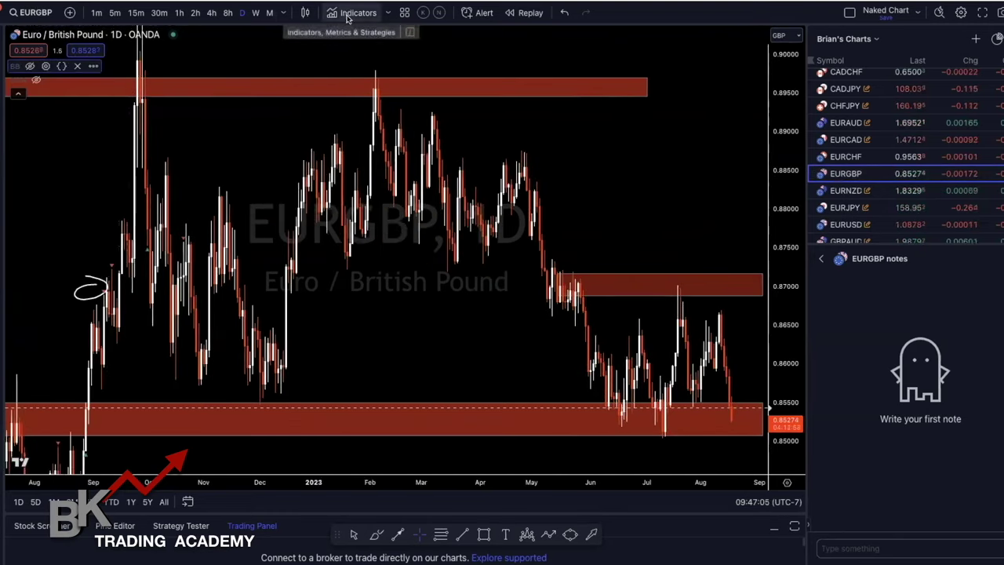
click(347, 16)
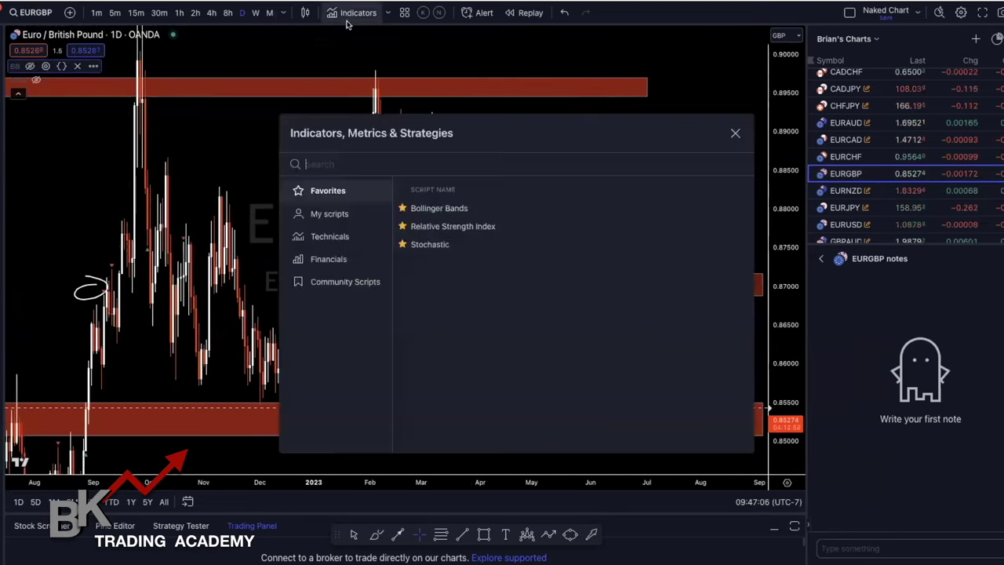
click(443, 229)
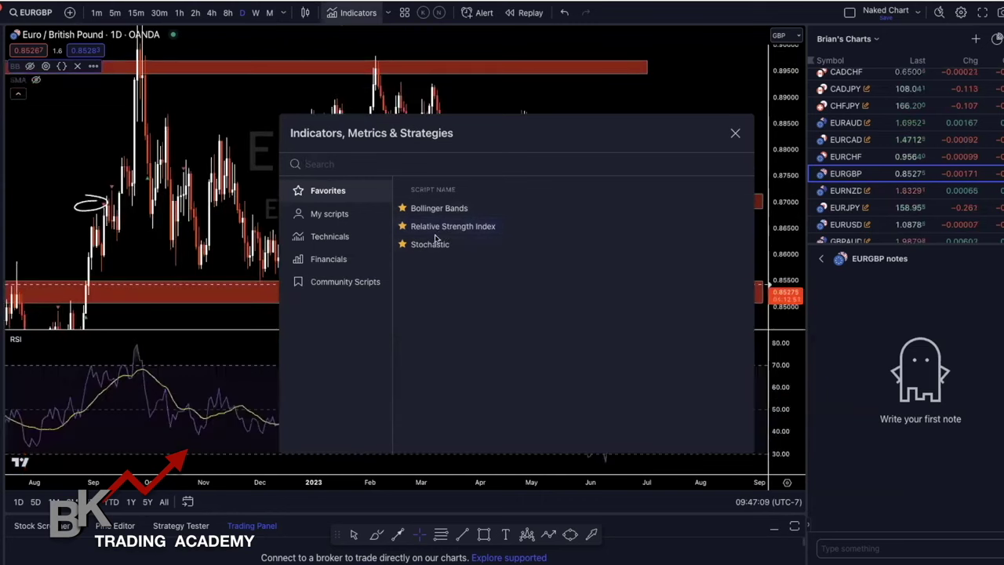
click(735, 133)
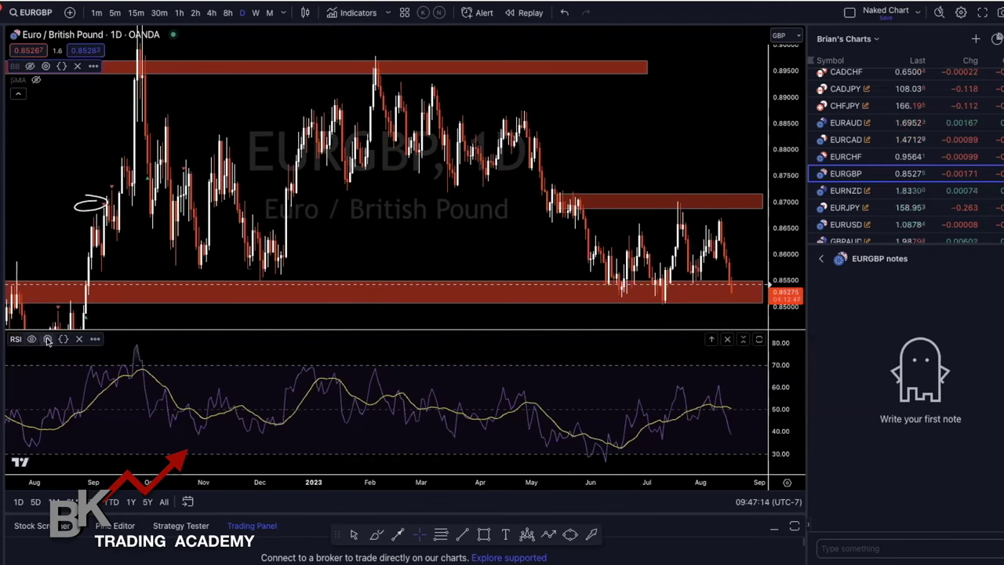
click(47, 339)
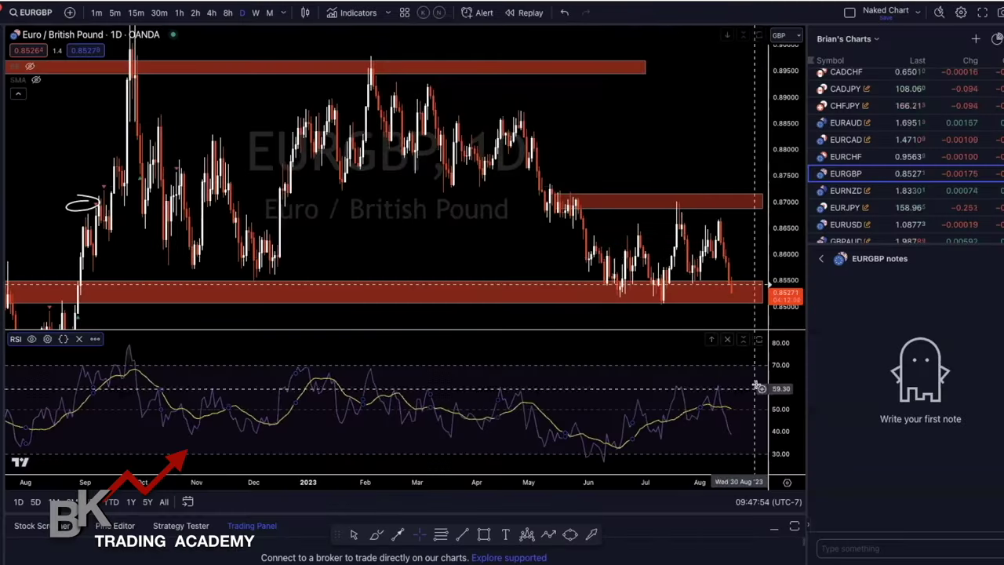
Measure the price drop following the late-September 2022 peak on the EURGBP chart
scroll(757, 369, left, 1)
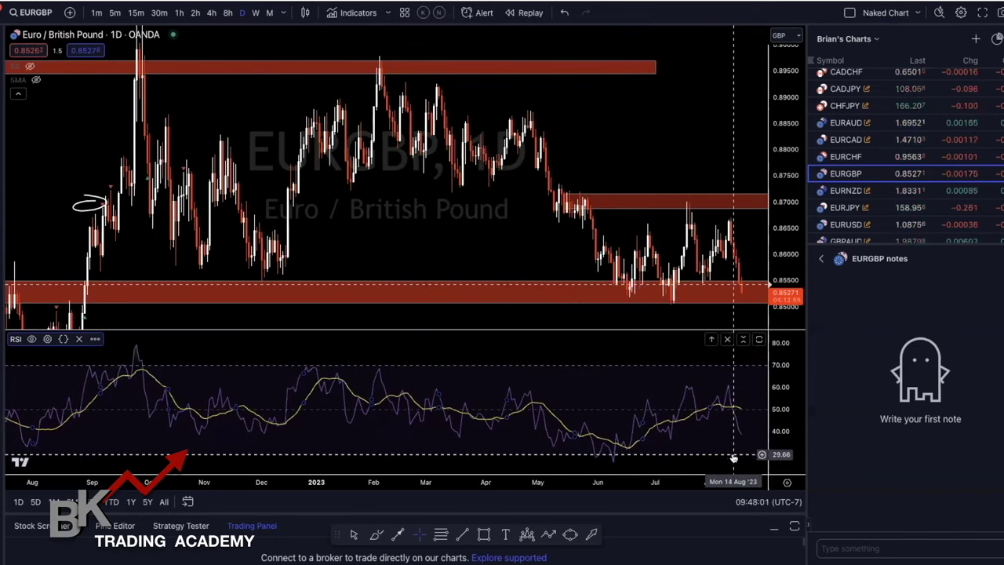
scroll(372, 369, left, 1)
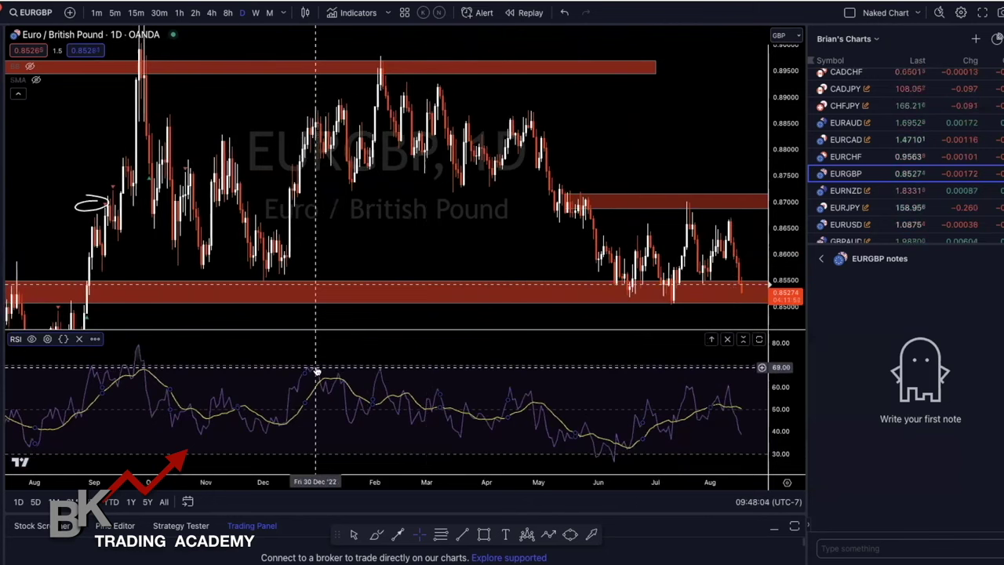
scroll(317, 368, left, 1)
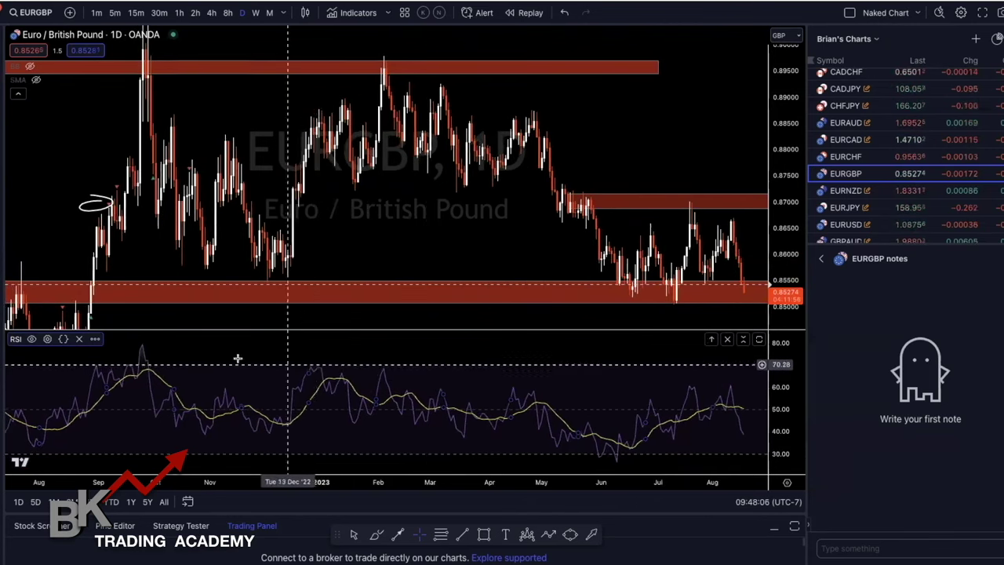
scroll(313, 365, left, 10)
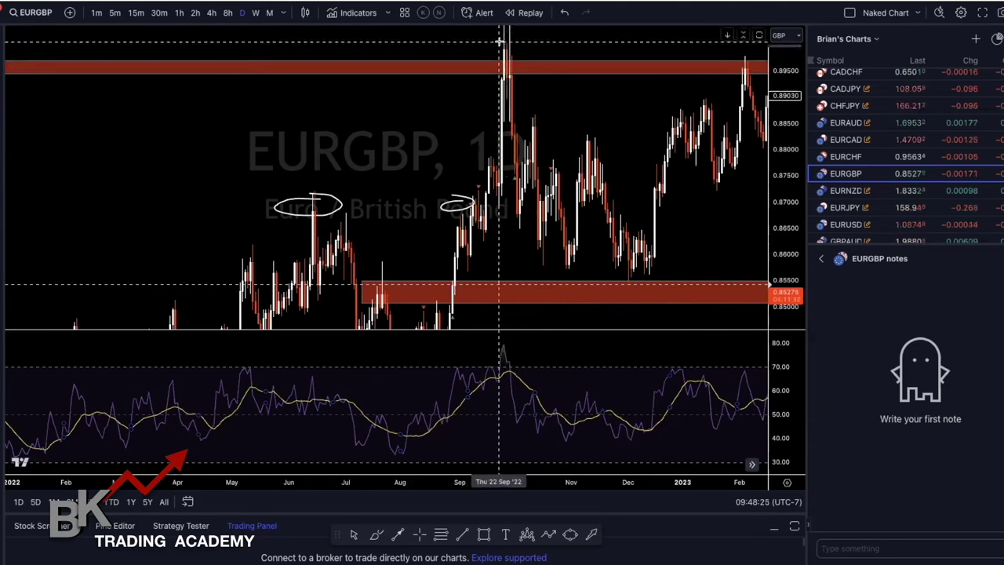
drag(498, 41, 544, 249)
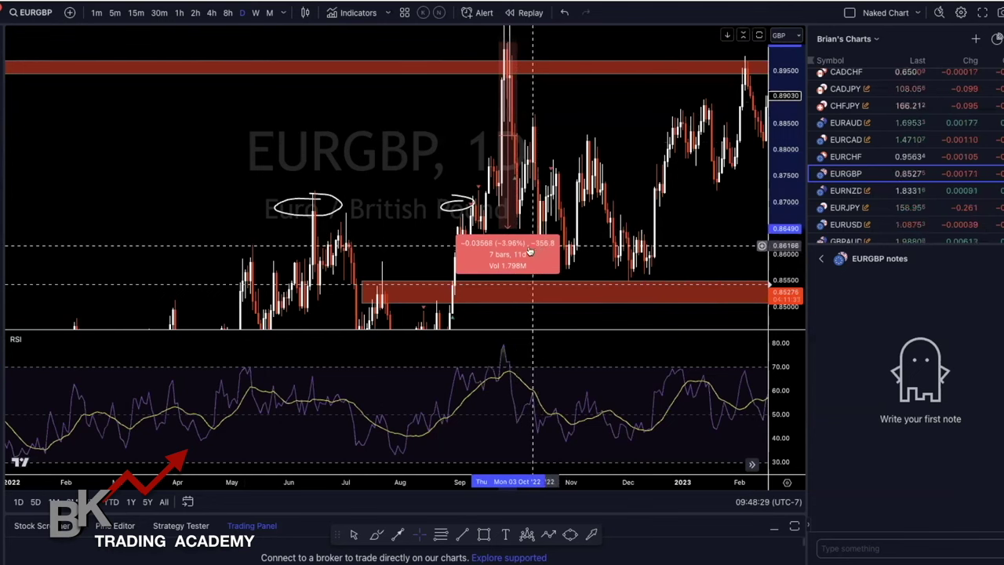
click(509, 232)
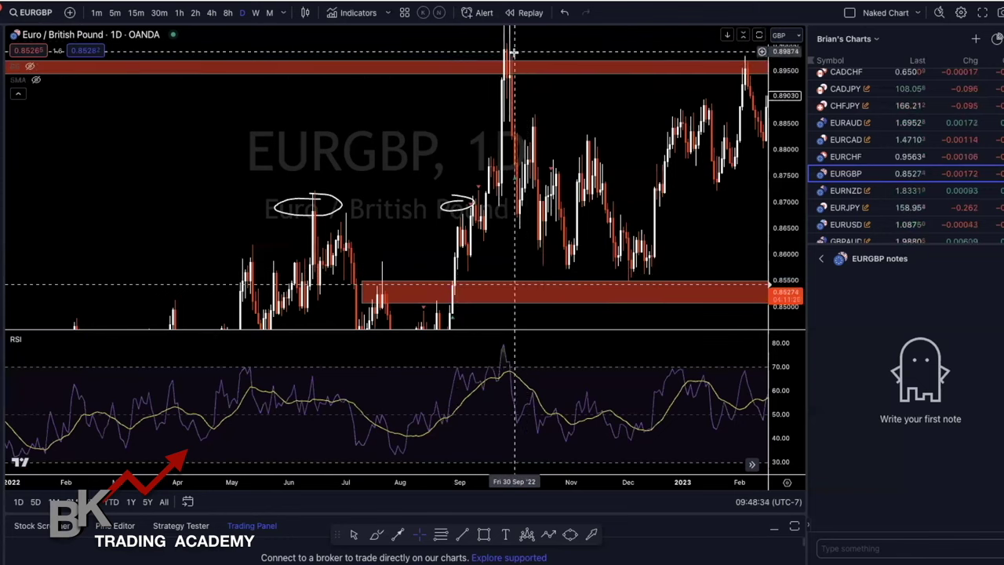
Brush a vertical stroke above the June 2023 RSI low and circle the matching price low inside the lower support zone
scroll(520, 324, right, 1)
scroll(387, 375, right, 10)
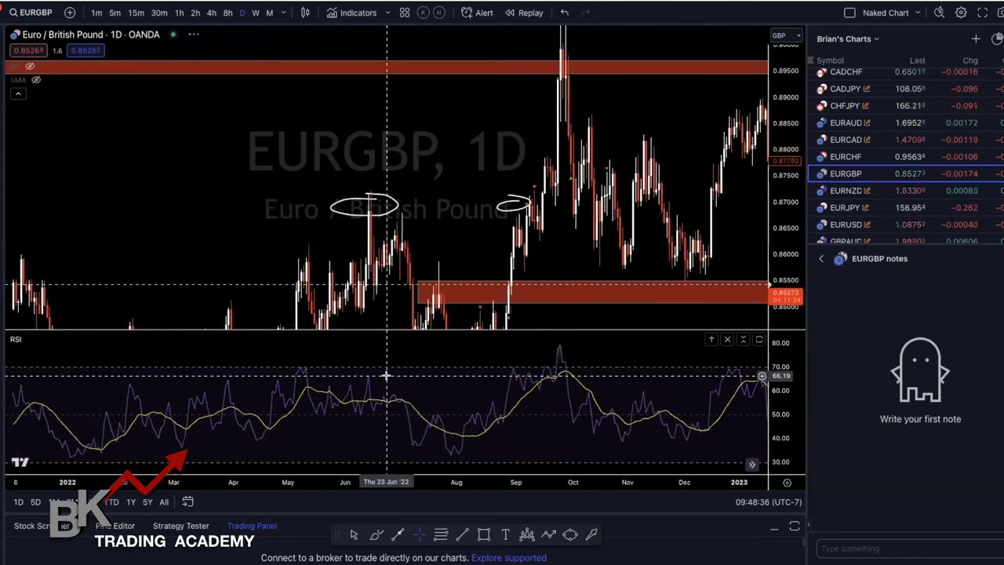
scroll(388, 374, right, 3)
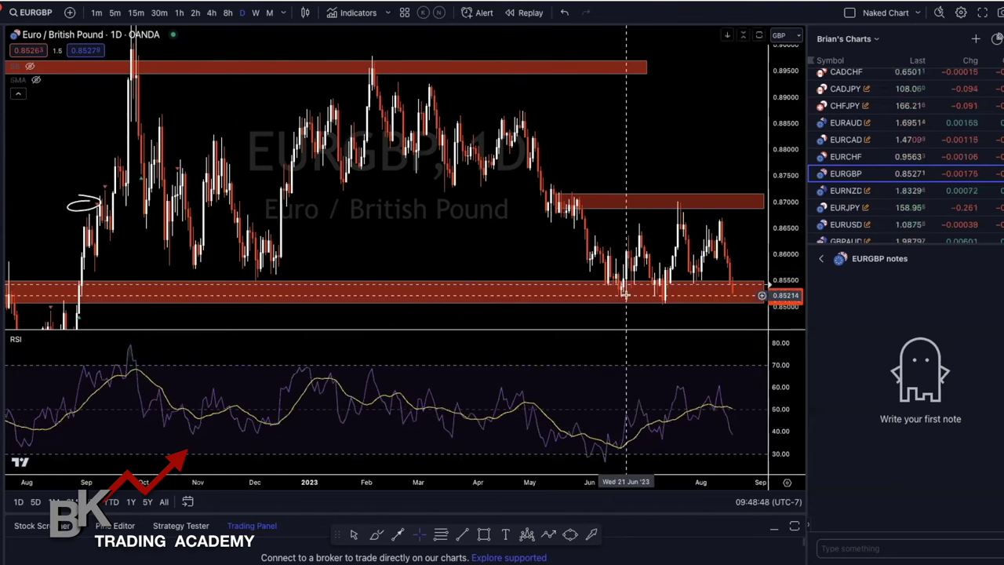
mouse_move(632, 287)
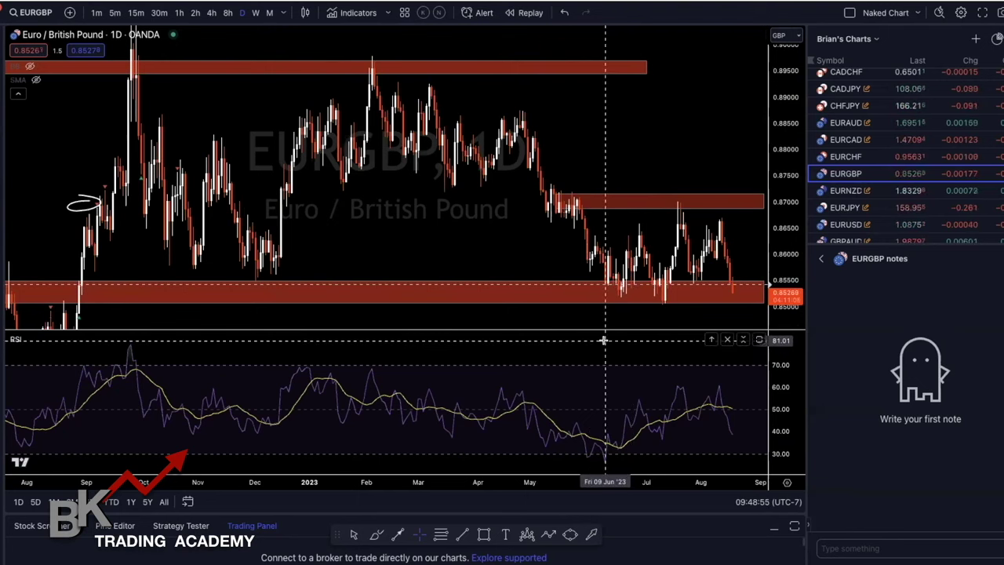
scroll(603, 439, down, 2)
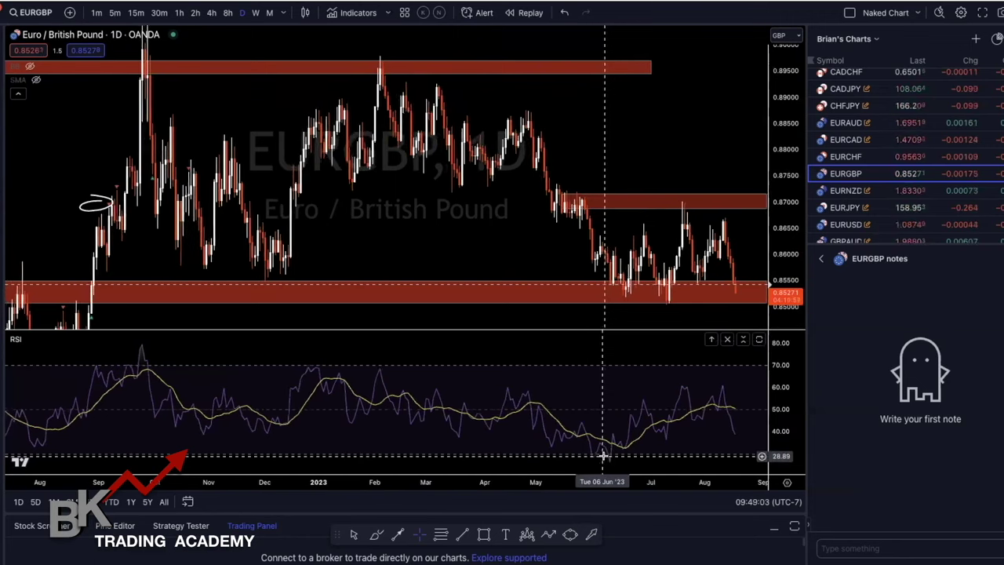
scroll(603, 455, up, 2)
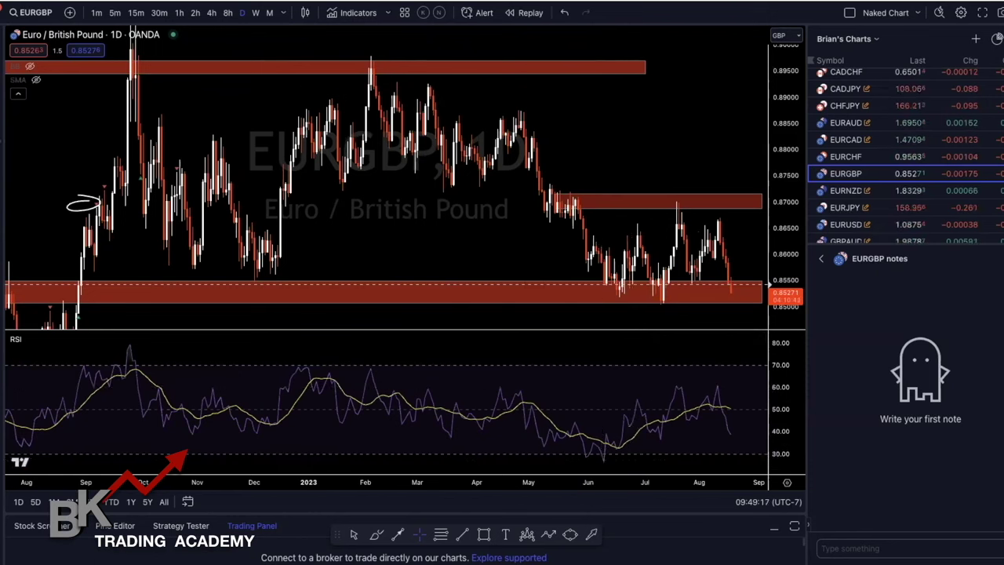
click(376, 535)
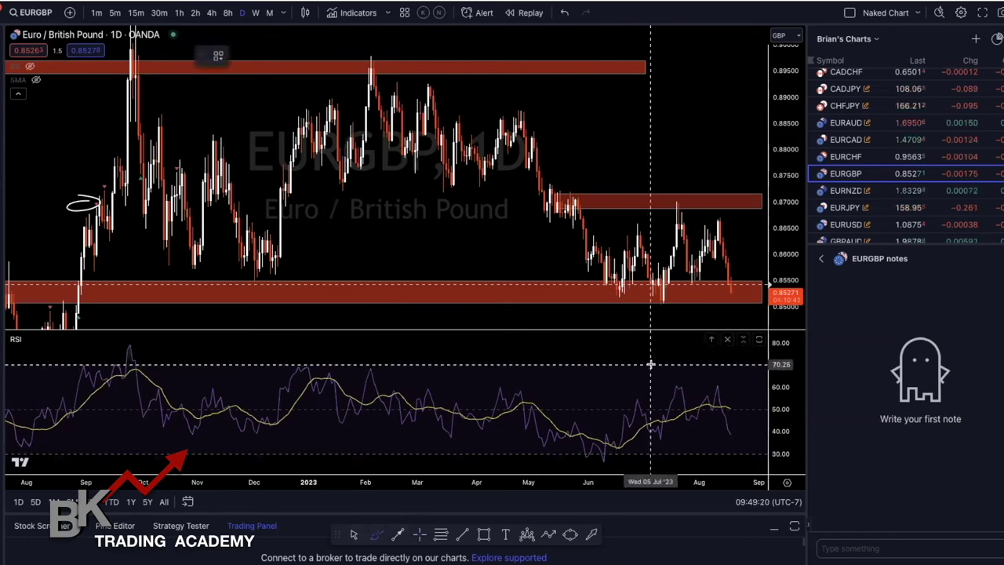
drag(606, 424, 607, 333)
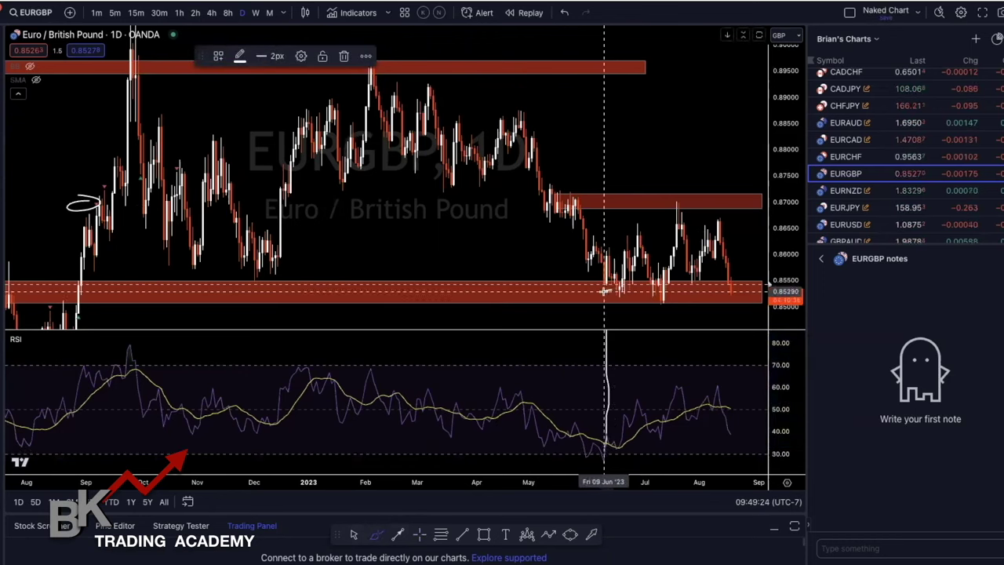
drag(614, 289, 614, 287)
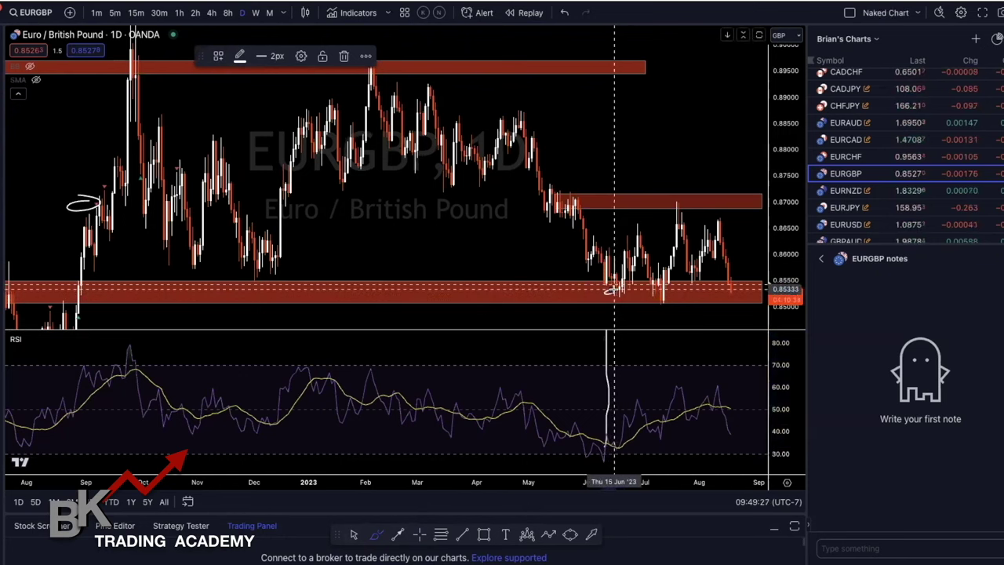
Circle the June and July 2022 price touches at the lower zone's level and brush a rising stroke from the June 2022 low
scroll(610, 292, down, 4)
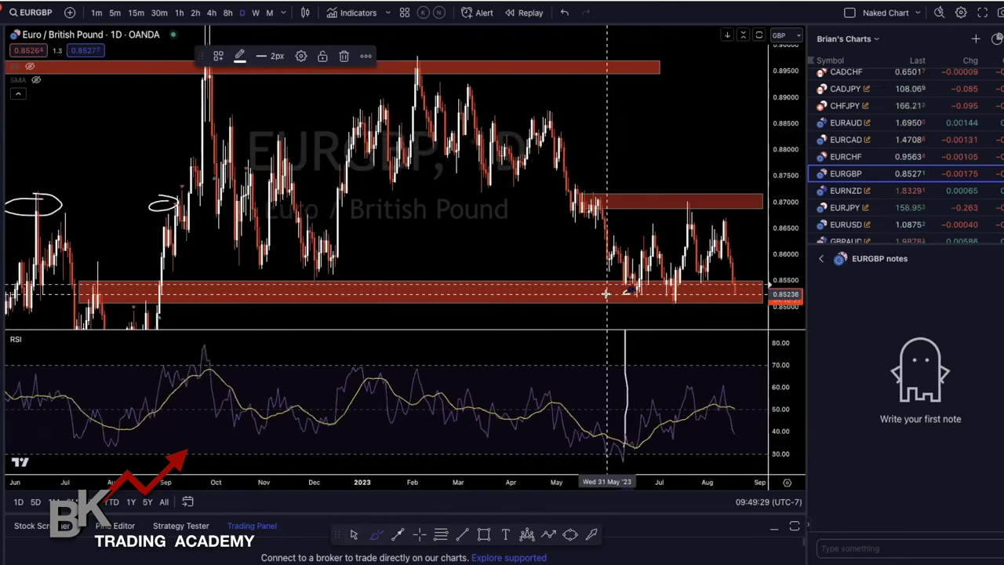
scroll(606, 293, down, 2)
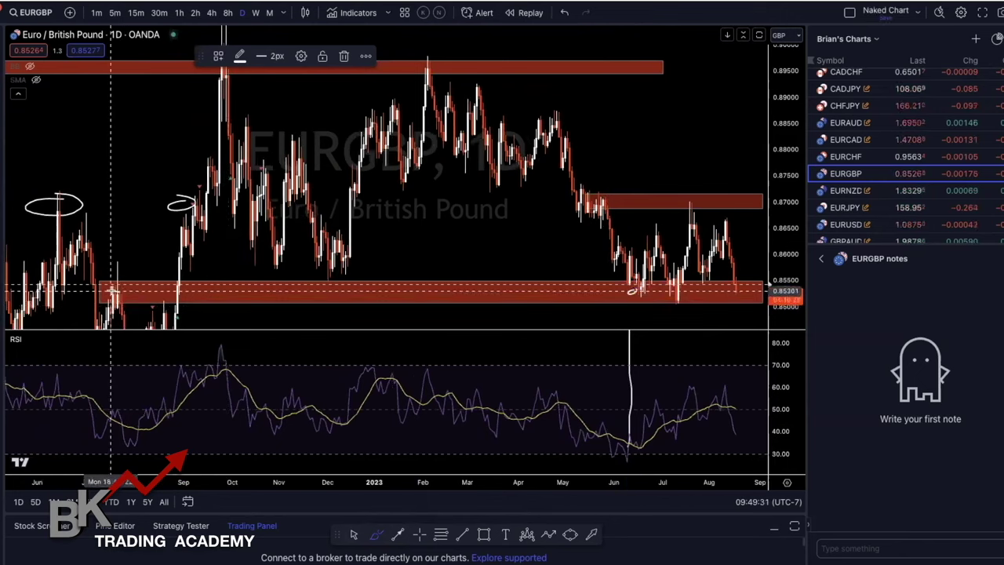
drag(111, 290, 118, 293)
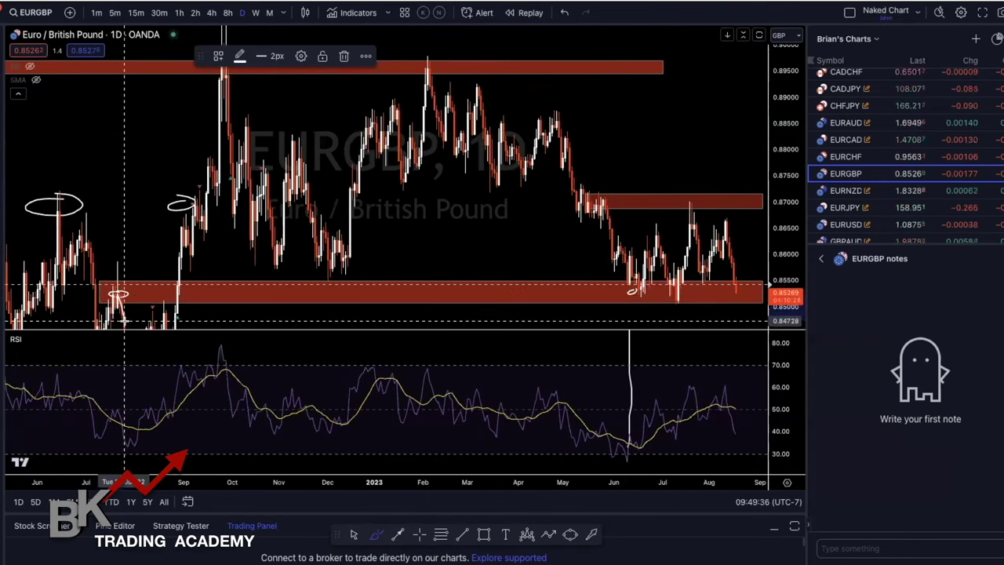
drag(62, 292, 75, 249)
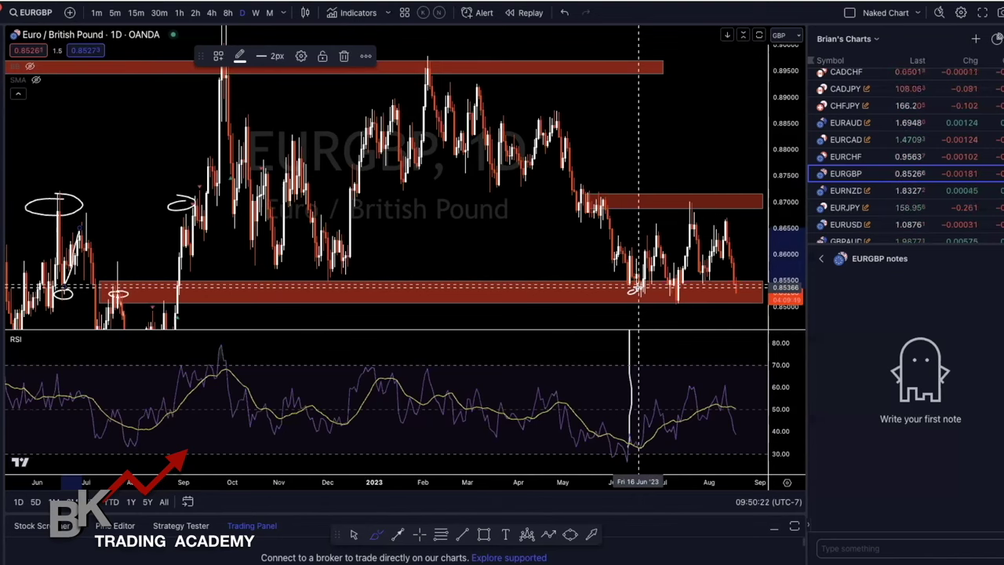
Add the Stochastic indicator beneath the EURGBP chart in place of the RSI
scroll(638, 290, right, 5)
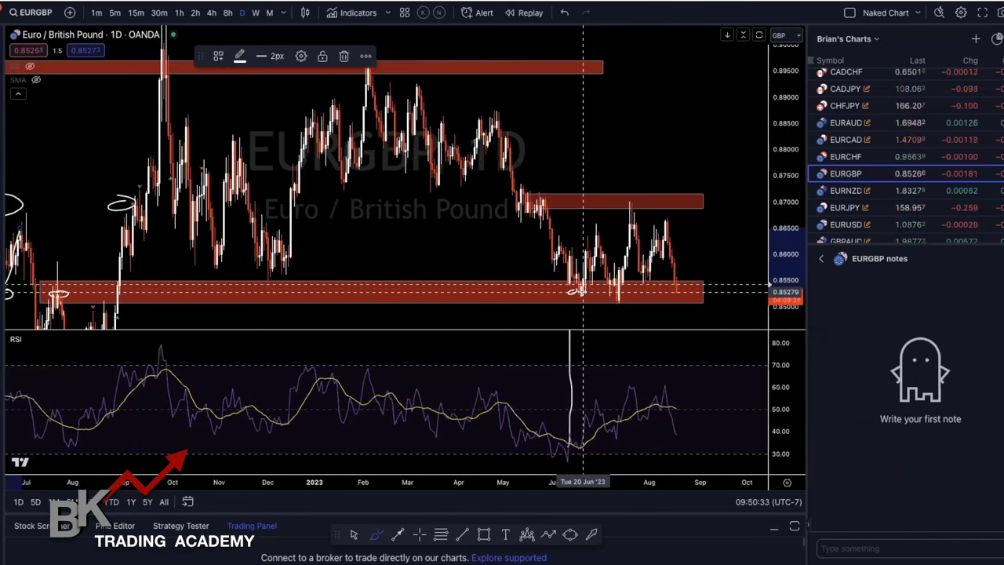
scroll(582, 291, down, 3)
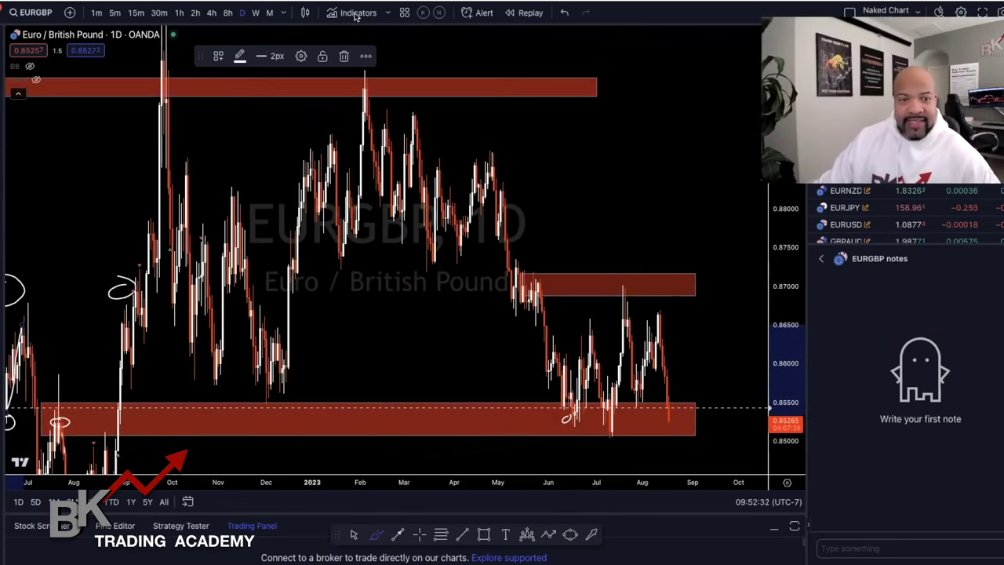
click(356, 13)
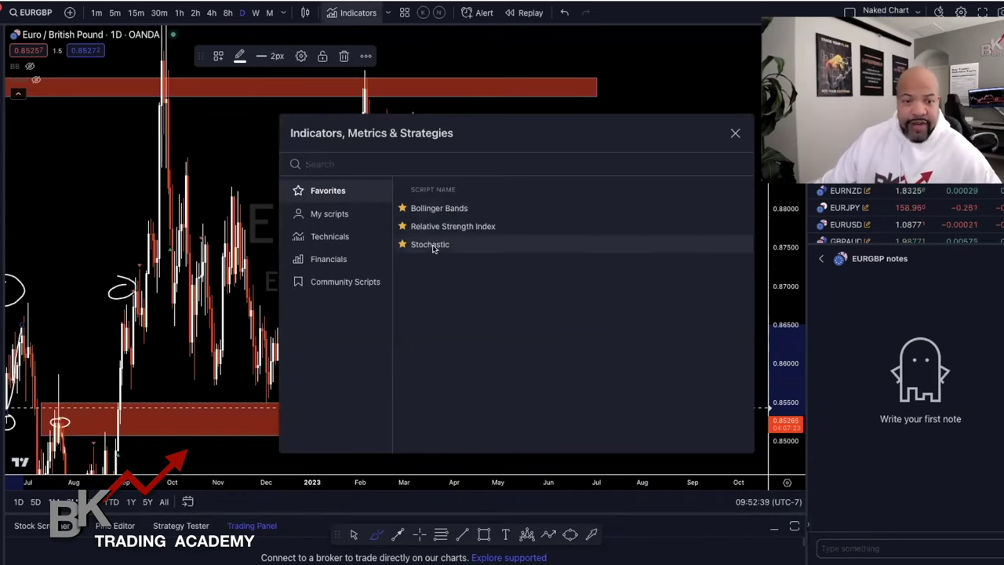
click(432, 245)
click(732, 135)
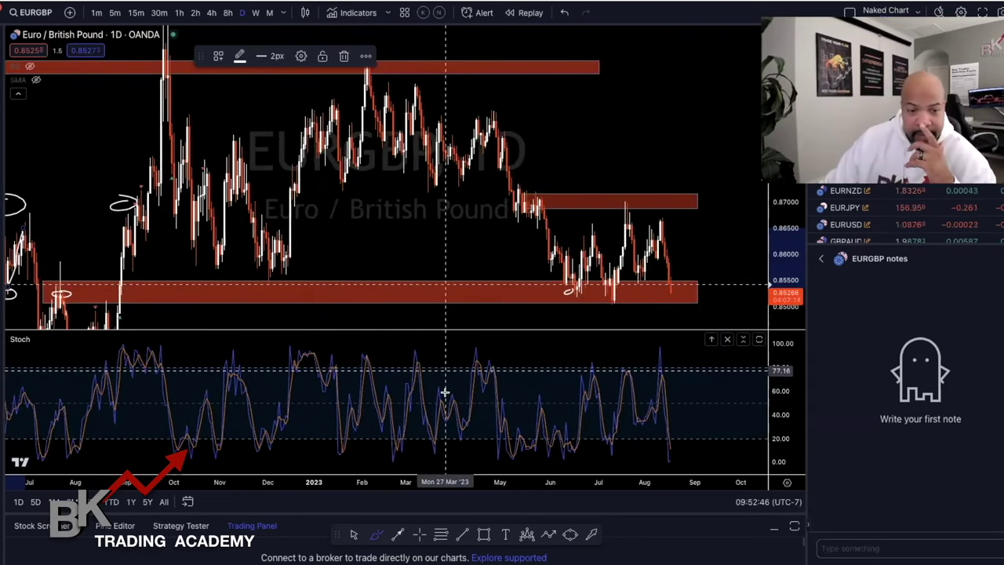
Review the Stochastic indicator's input, style and visibility settings
scroll(444, 391, left, 5)
scroll(444, 392, up, 1)
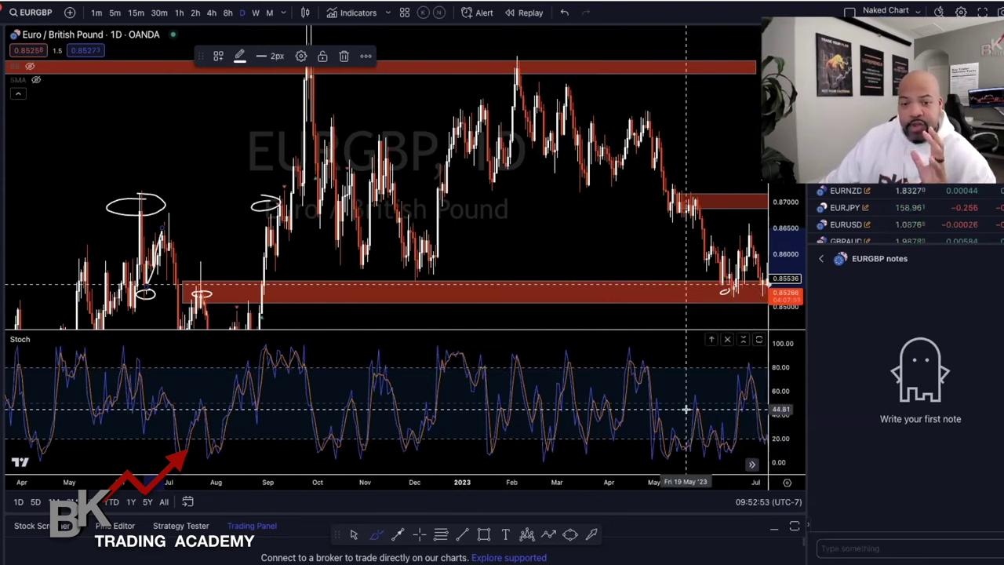
scroll(411, 369, up, 2)
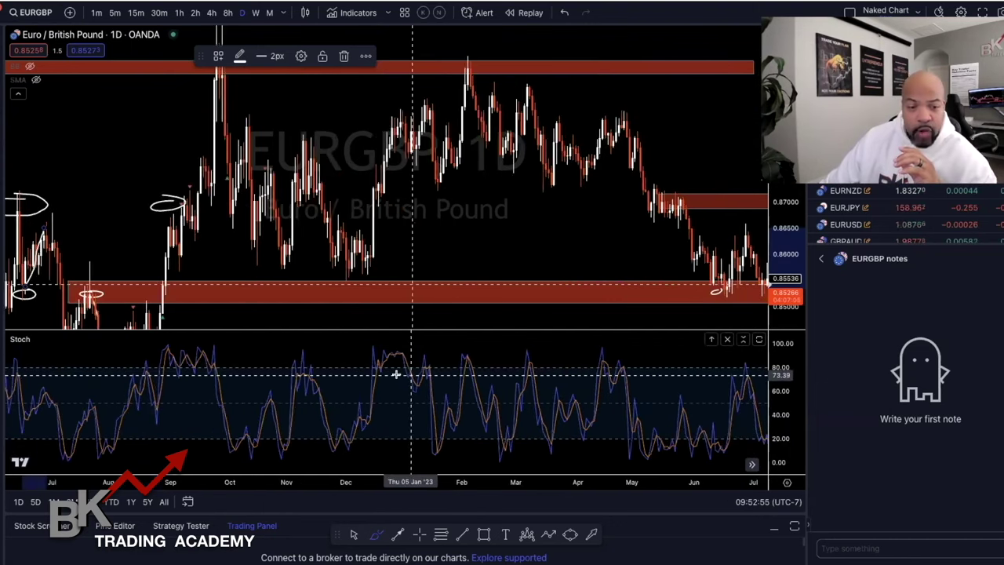
scroll(396, 375, up, 5)
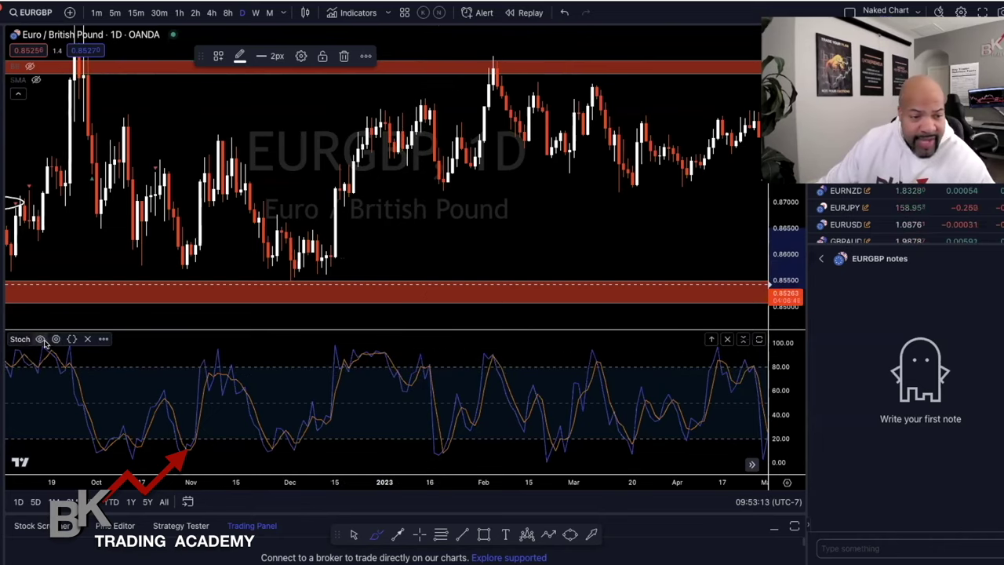
click(56, 339)
click(410, 175)
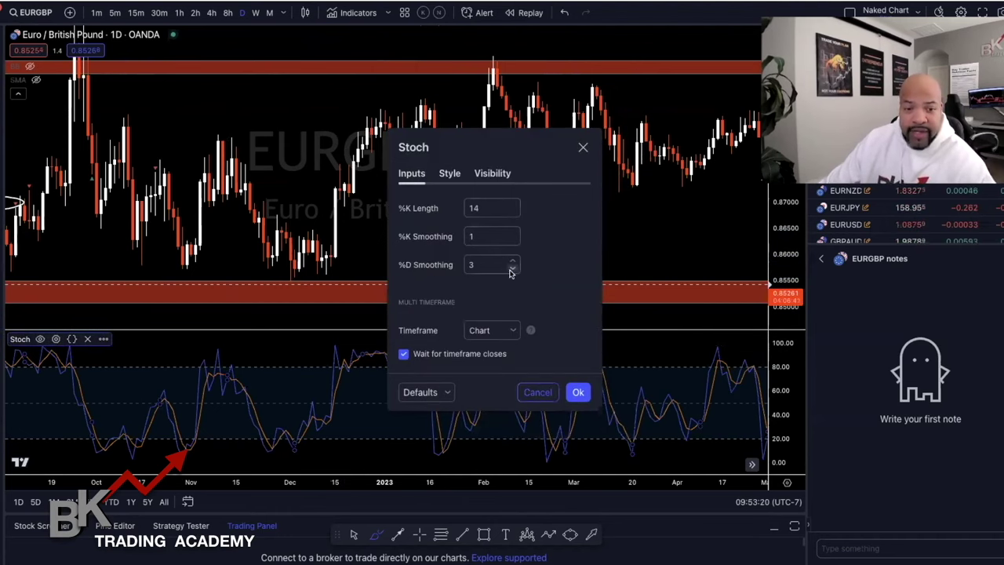
click(450, 174)
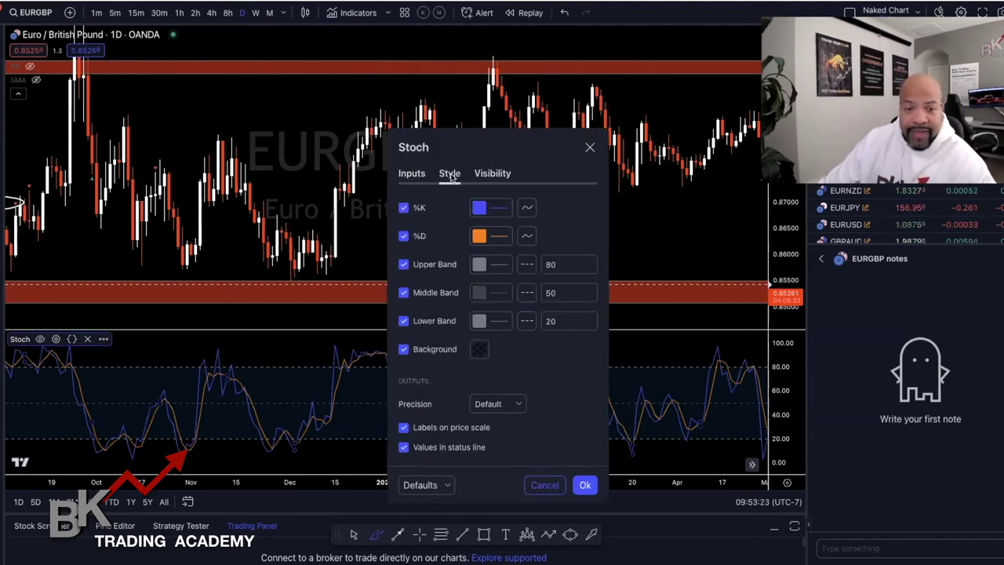
click(506, 176)
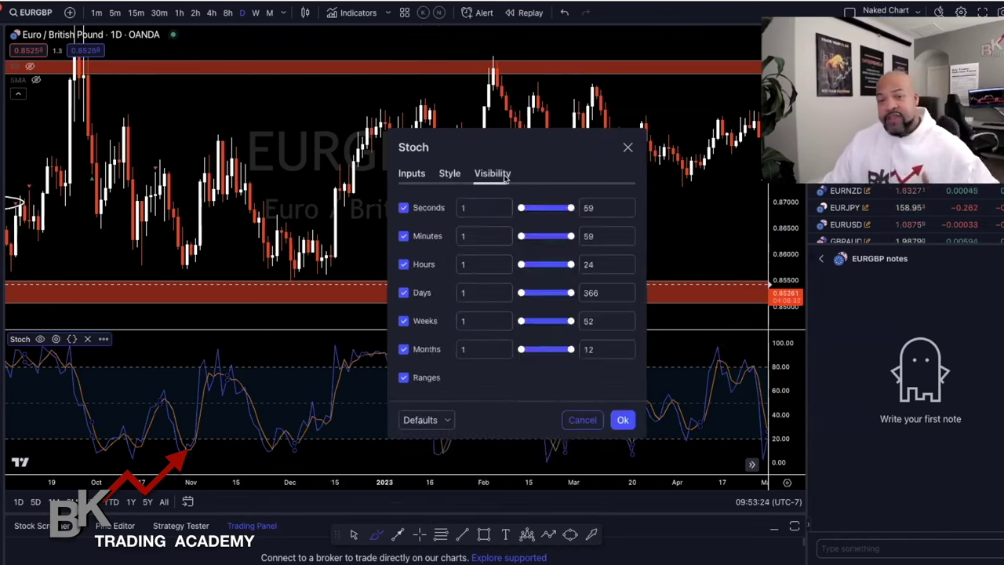
Examine the upper, middle and lower band levels in the Stochastic style settings and close the settings without changes
click(451, 174)
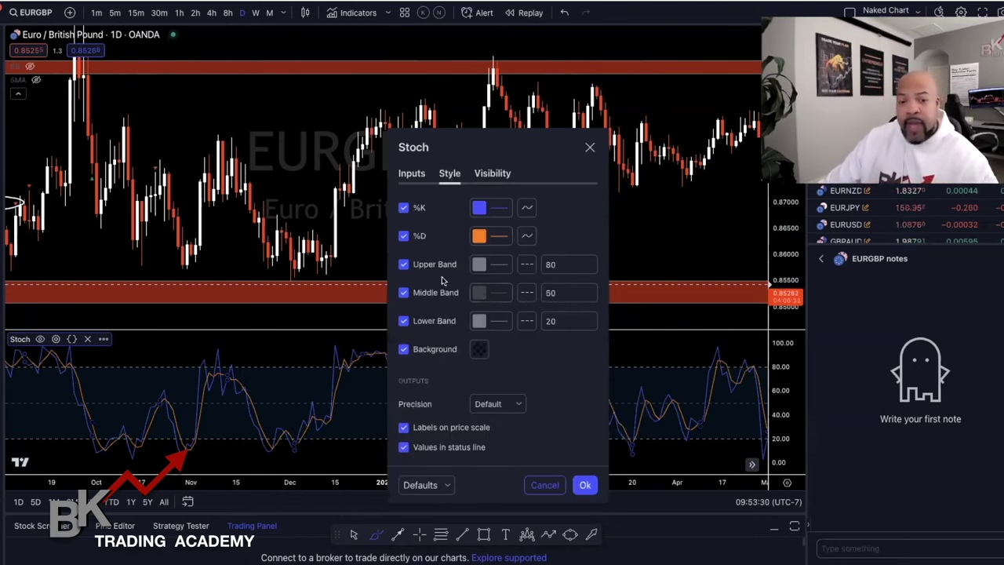
click(553, 321)
click(565, 294)
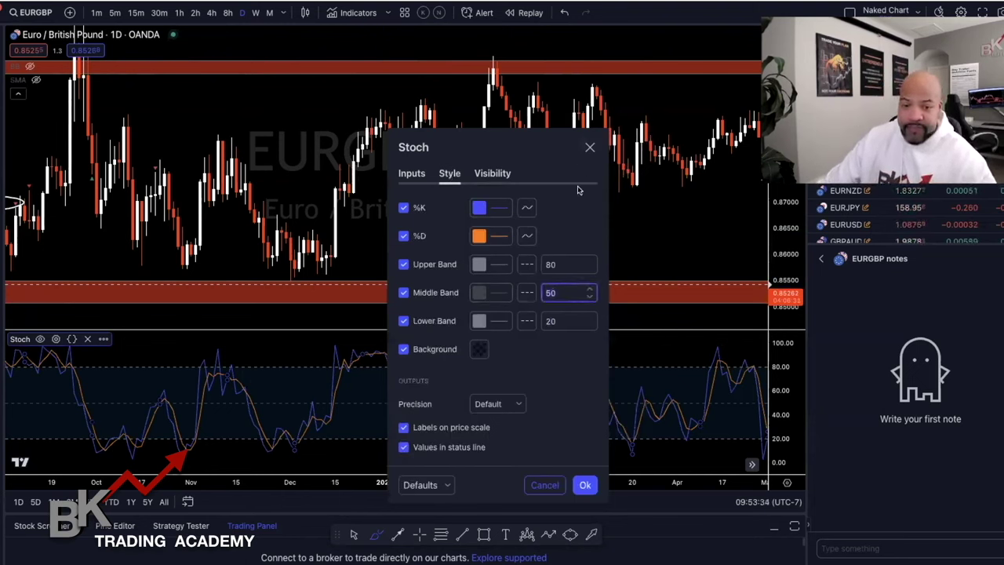
click(562, 265)
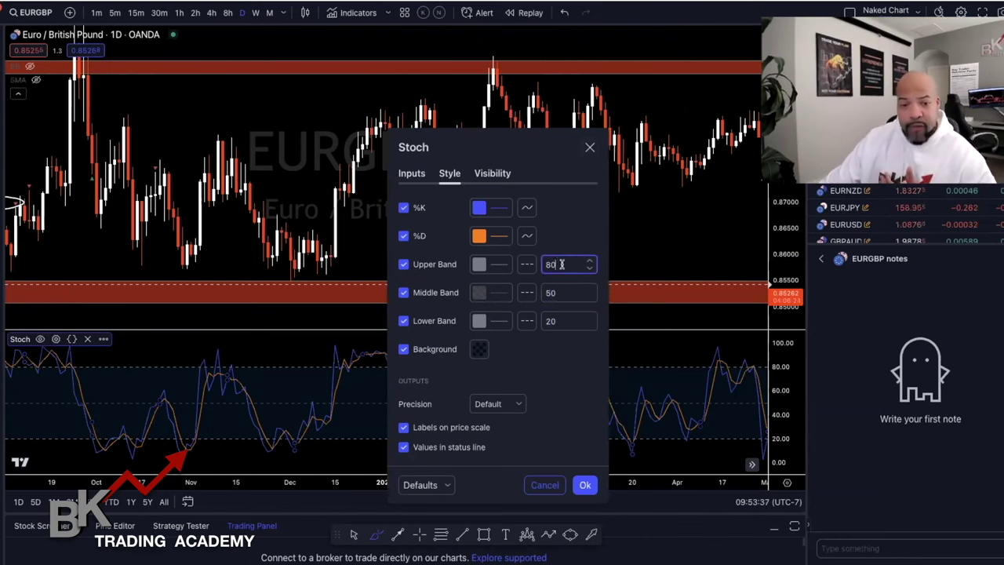
click(563, 321)
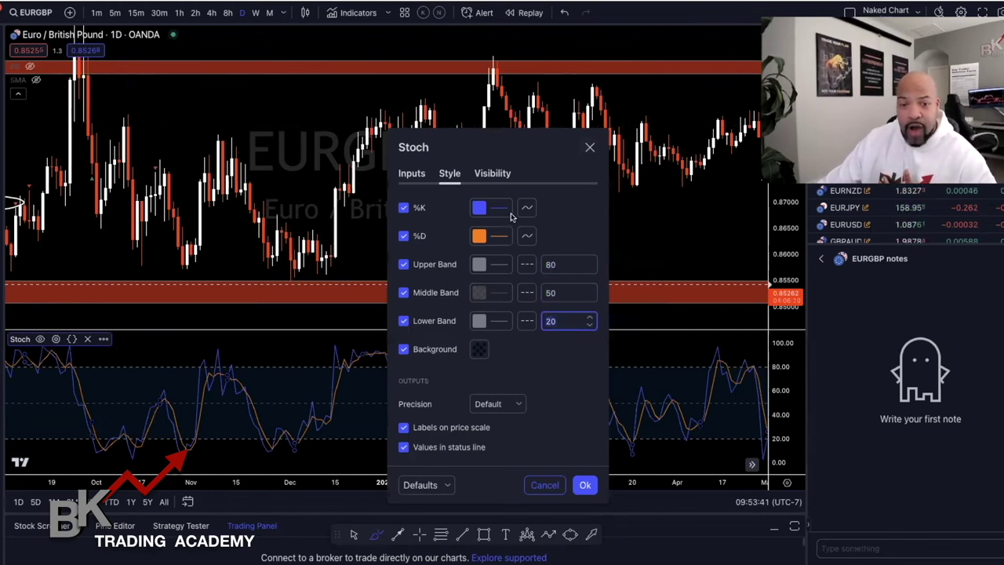
click(589, 149)
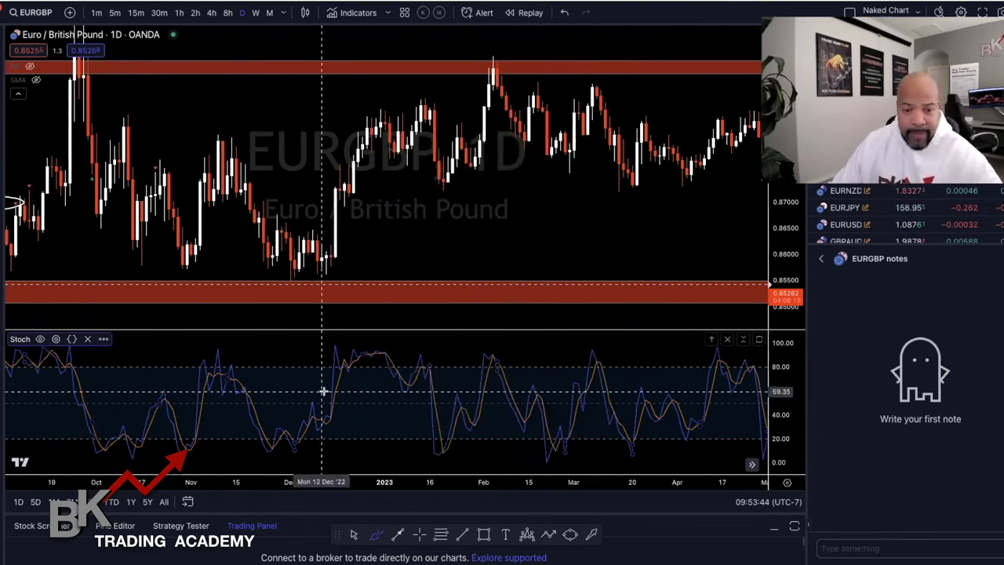
Brush vertical strokes linking the early-February 2023 Stochastic peak with the matching price high in the upper zone
scroll(343, 392, up, 3)
scroll(336, 389, up, 3)
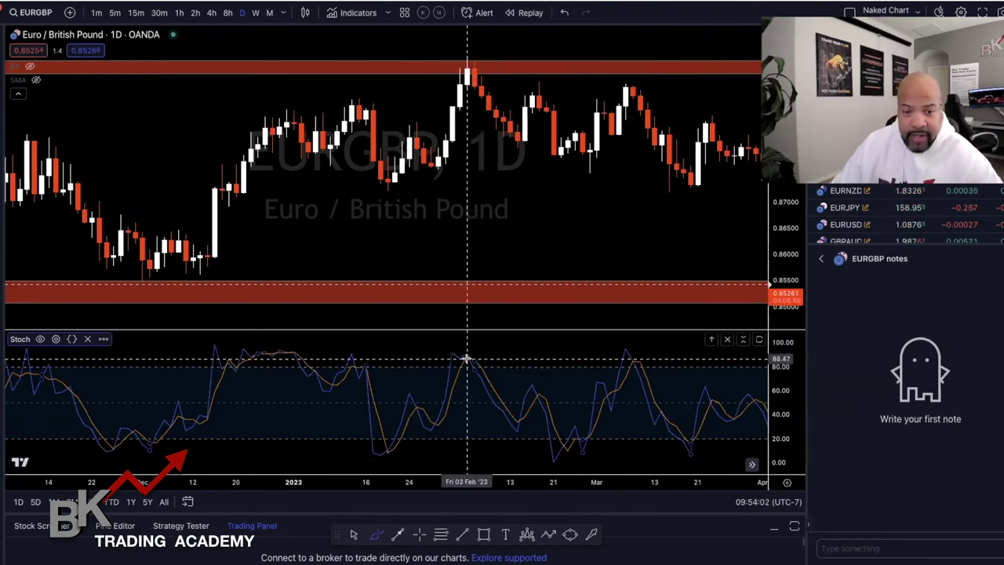
click(465, 292)
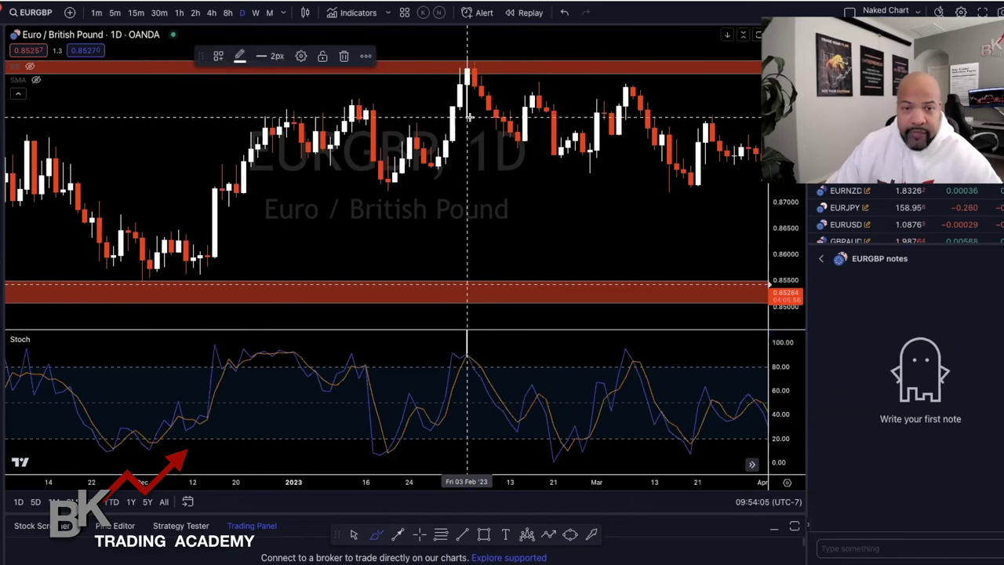
drag(467, 179, 467, 272)
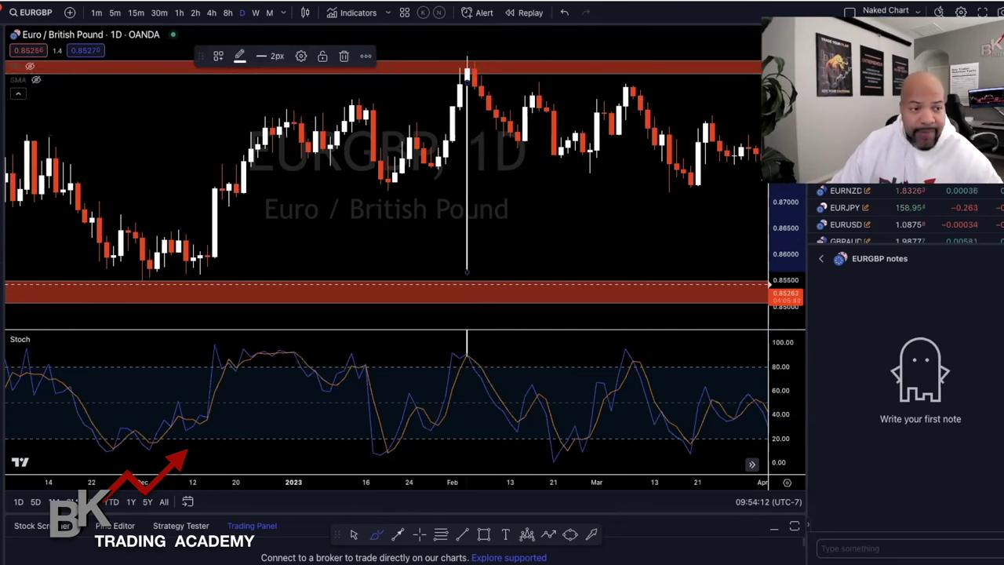
Measure the price drop following the early-February 2023 high and delete the vertical brush stroke beneath it on the price chart
shift+click(466, 69)
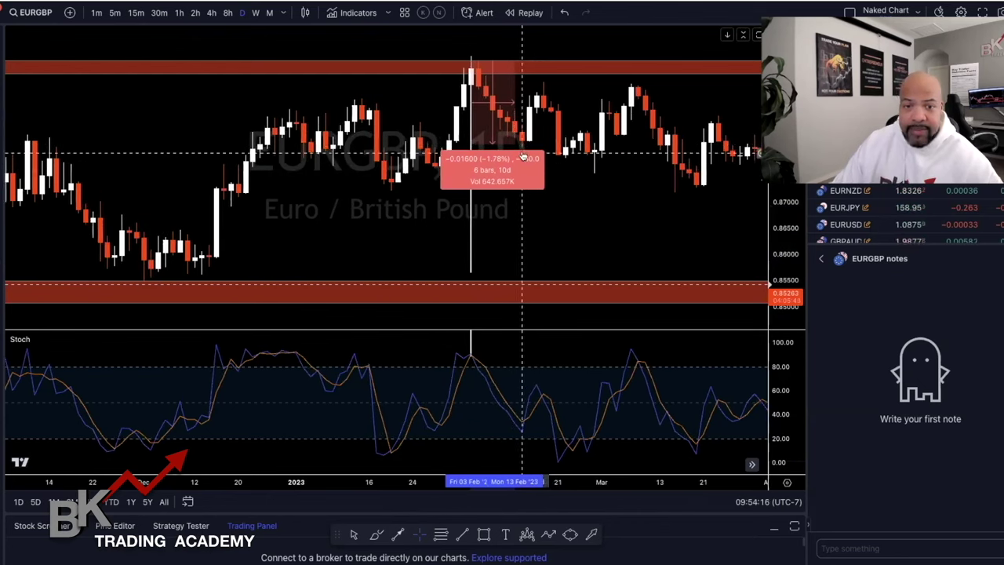
click(527, 179)
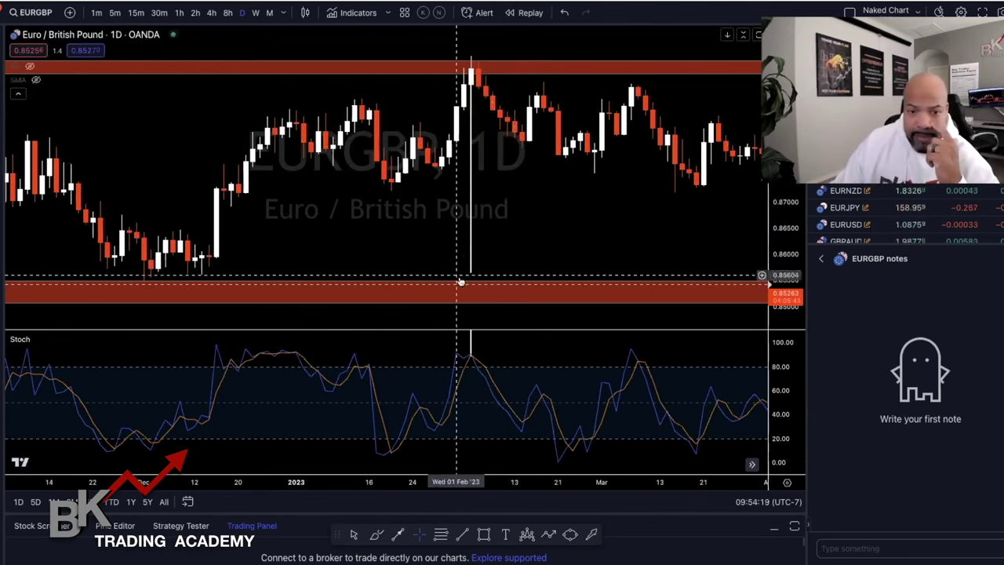
click(471, 246)
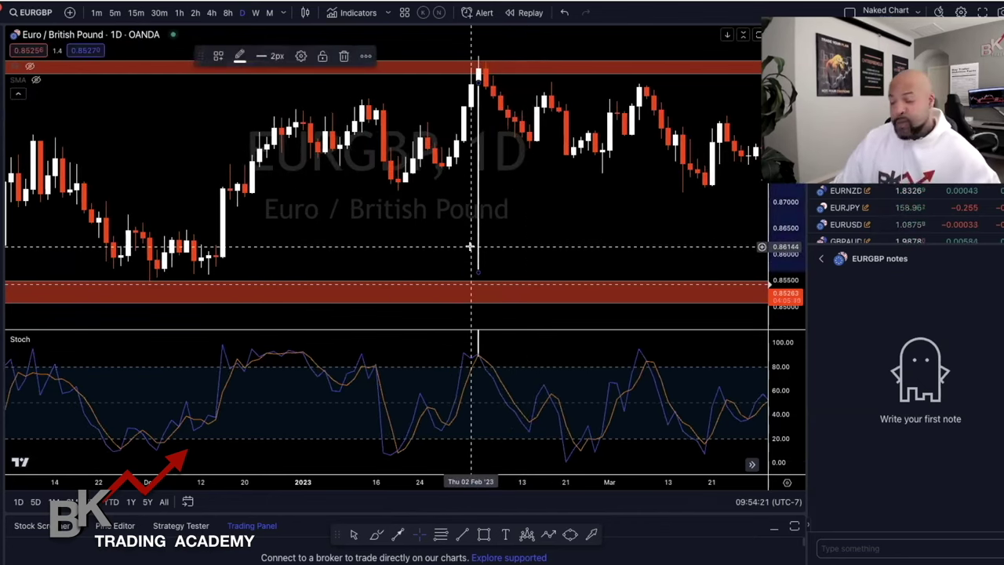
key(Delete)
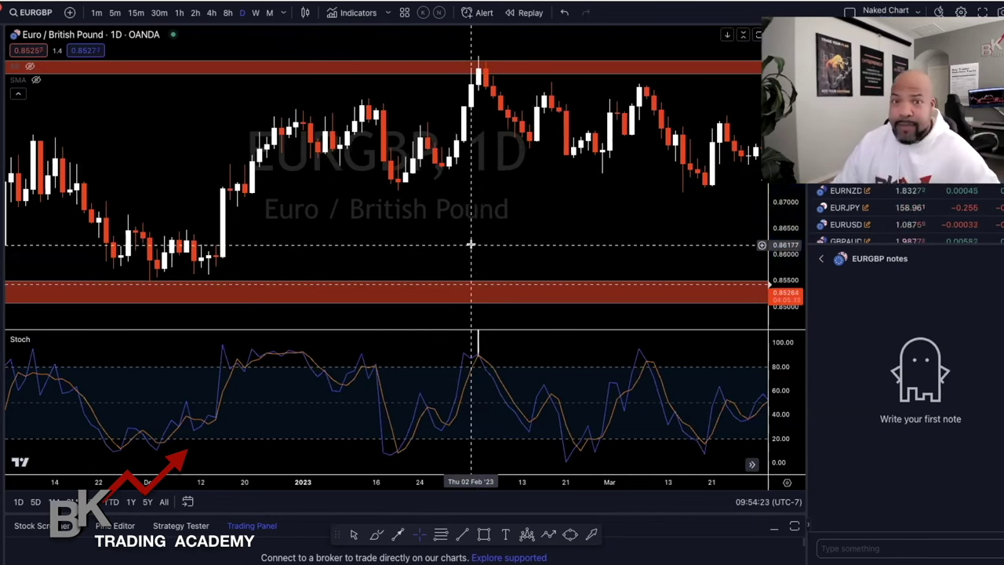
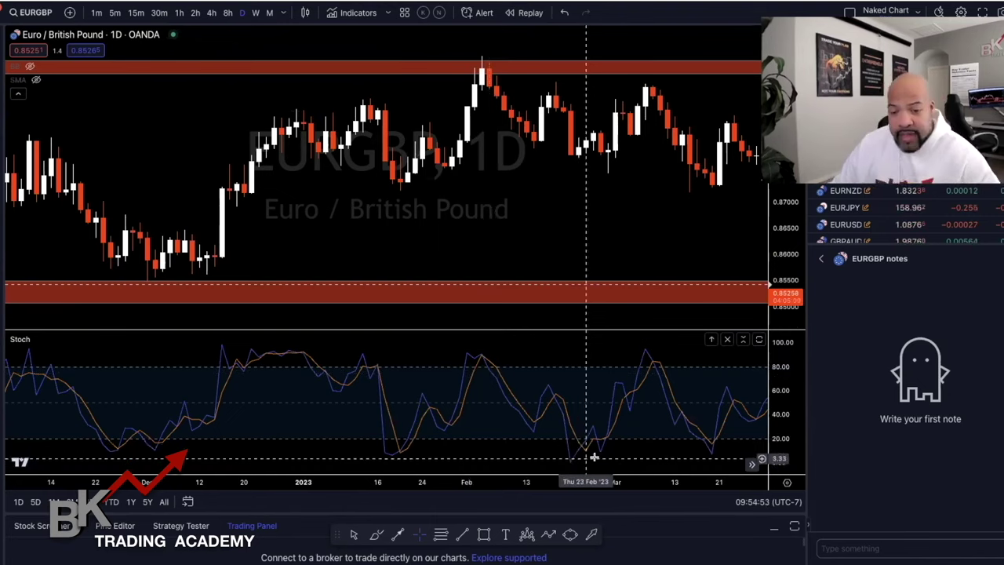
Circle the late-September 2022 and early-February 2023 price touches of the upper zone and brush a falling stroke down from each
scroll(580, 455, up, 3)
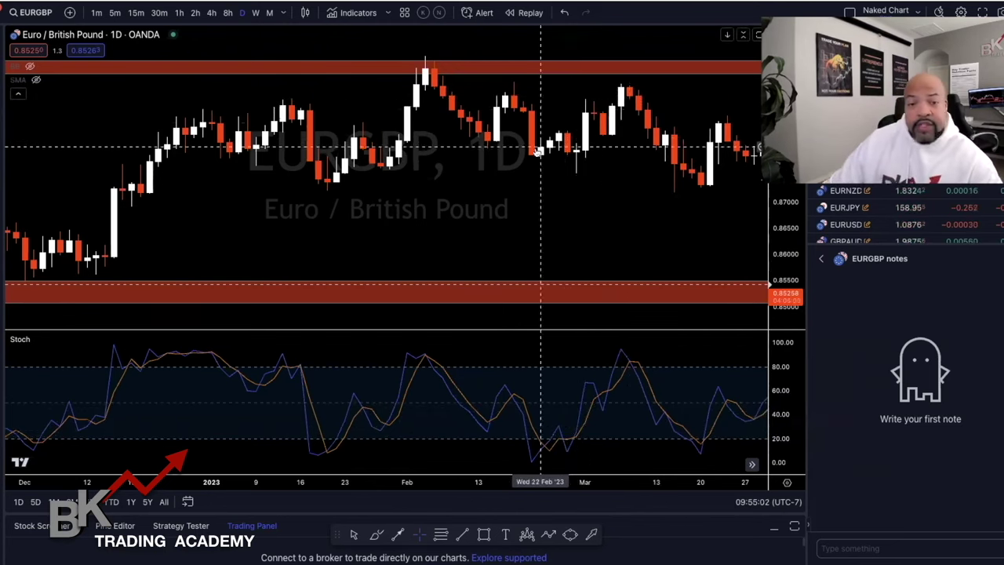
scroll(507, 158, left, 3)
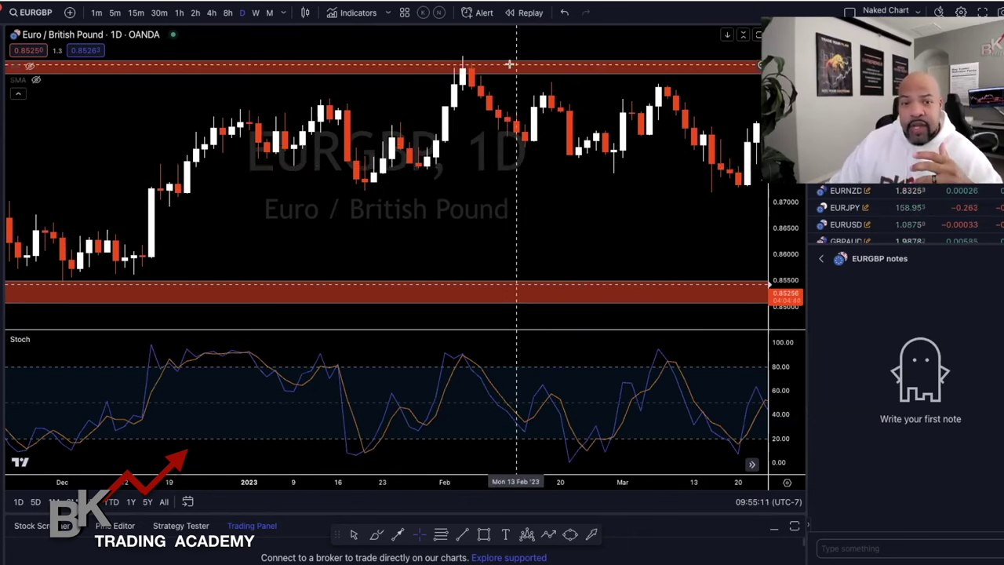
scroll(493, 68, down, 5)
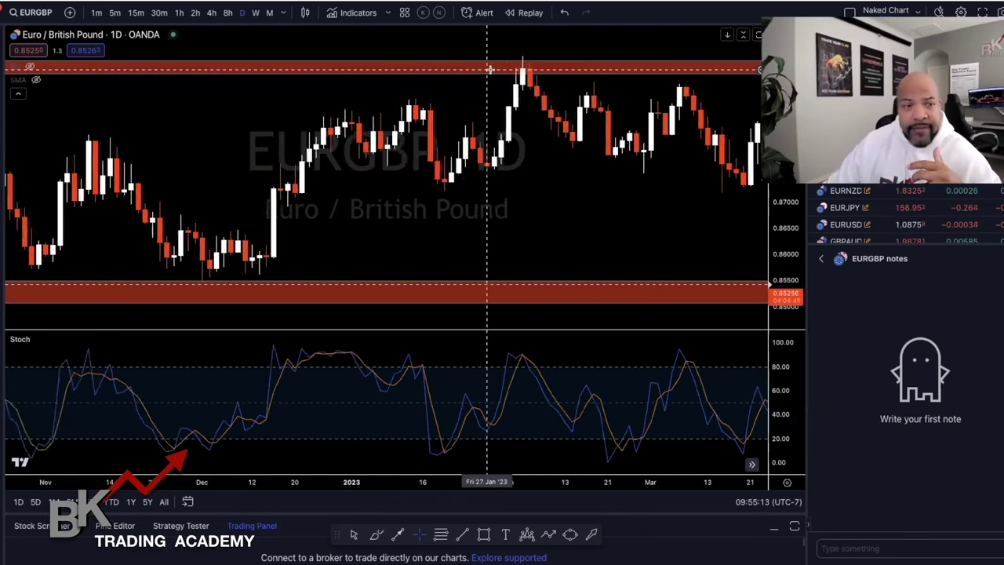
scroll(489, 69, down, 1)
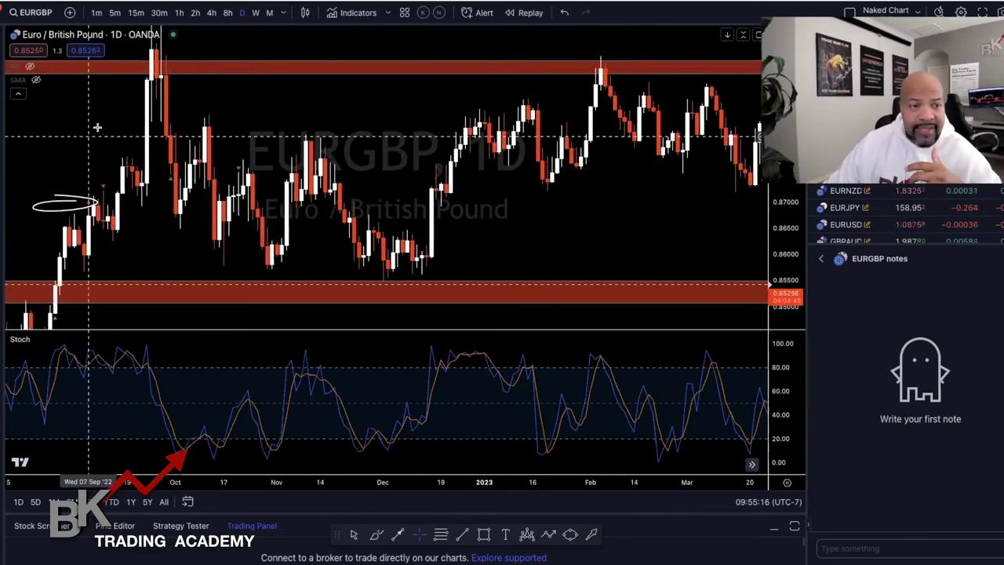
click(143, 63)
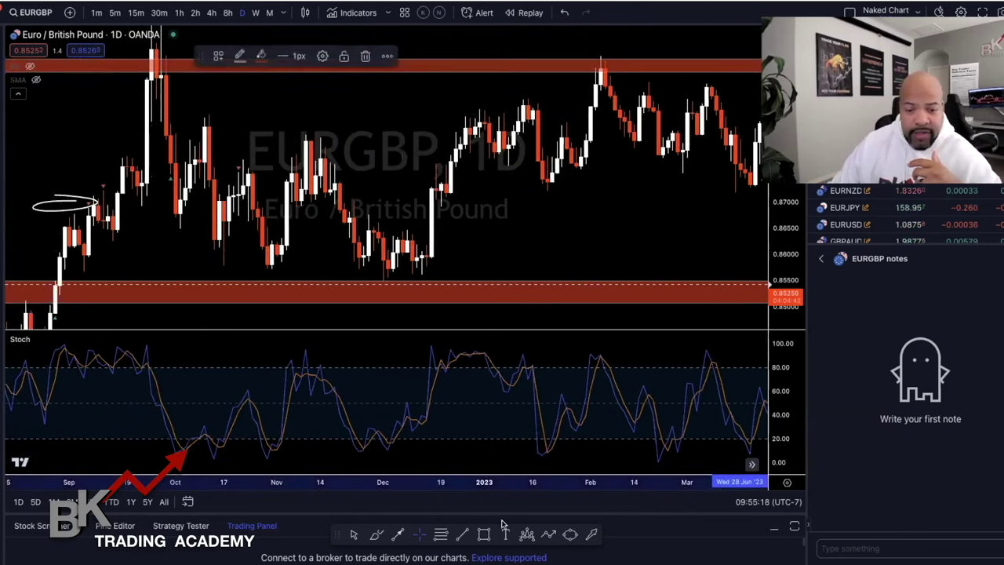
click(376, 534)
mouse_move(182, 59)
mouse_down()
mouse_move(139, 76)
mouse_move(179, 57)
mouse_up()
mouse_move(594, 62)
mouse_down()
mouse_move(608, 75)
mouse_move(616, 61)
mouse_up()
drag(161, 69, 180, 180)
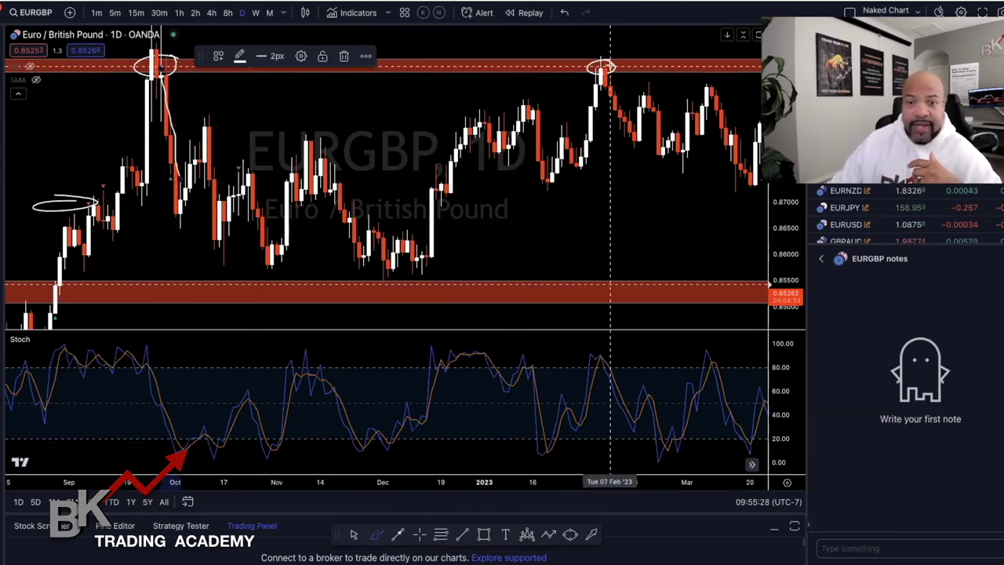
drag(610, 79, 634, 133)
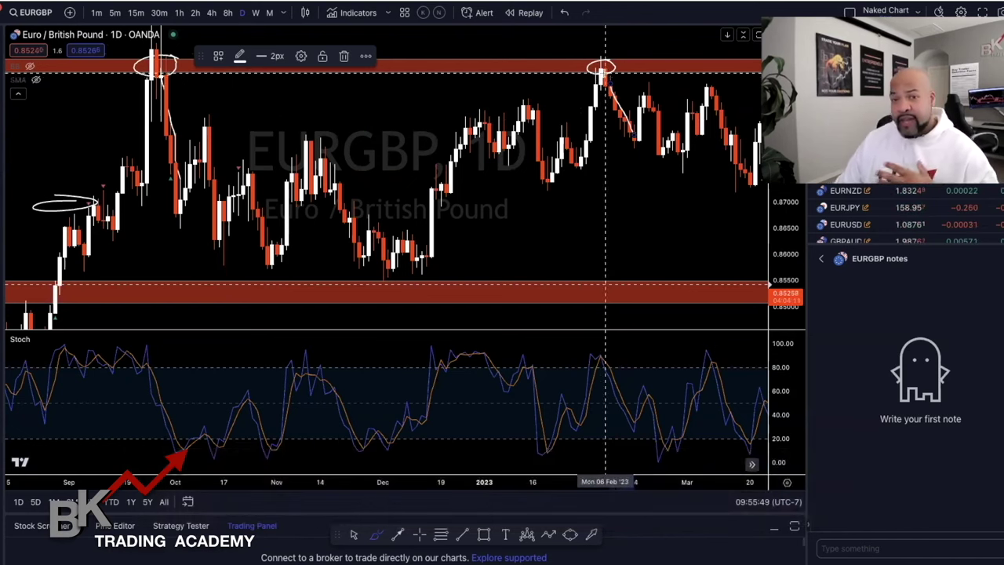
Compare the Stochastic signals with the circled upper-zone peaks and the surrounding EURGBP history, moving the floating drawing toolbar off the candles
scroll(604, 69, right, 2)
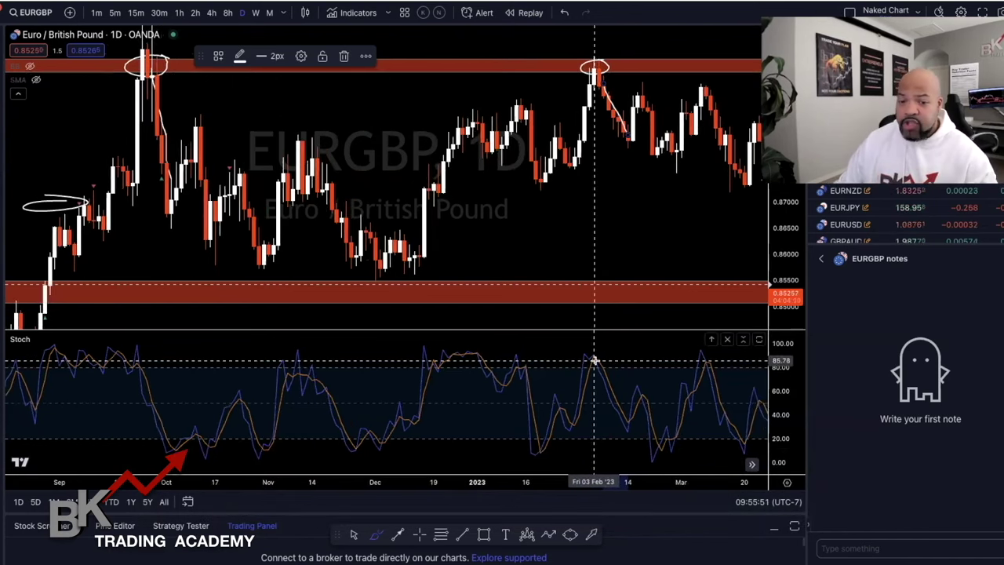
scroll(588, 358, left, 1)
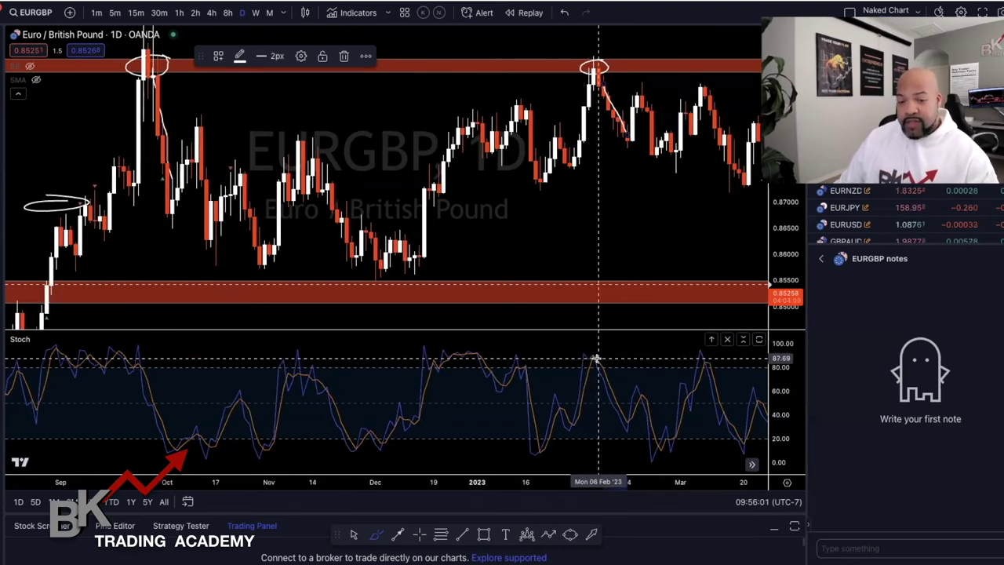
scroll(598, 364, left, 2)
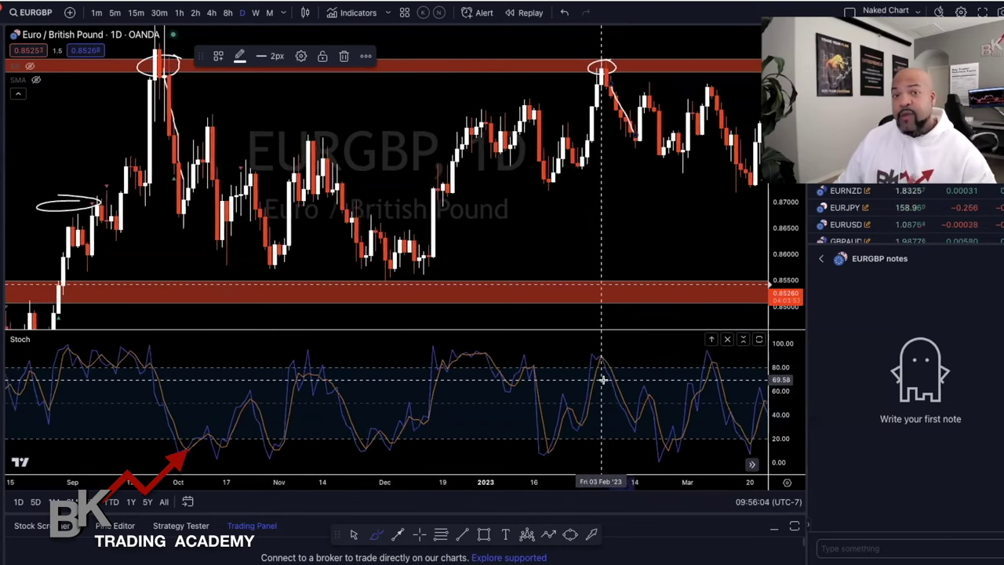
scroll(659, 459, left, 6)
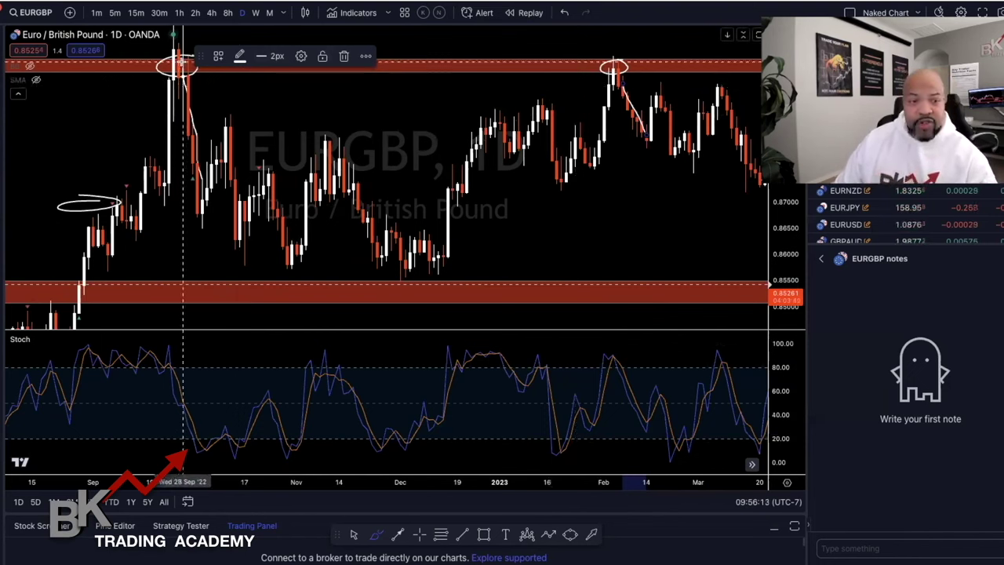
drag(197, 55, 340, 20)
scroll(181, 77, down, 2)
scroll(181, 77, down, 5)
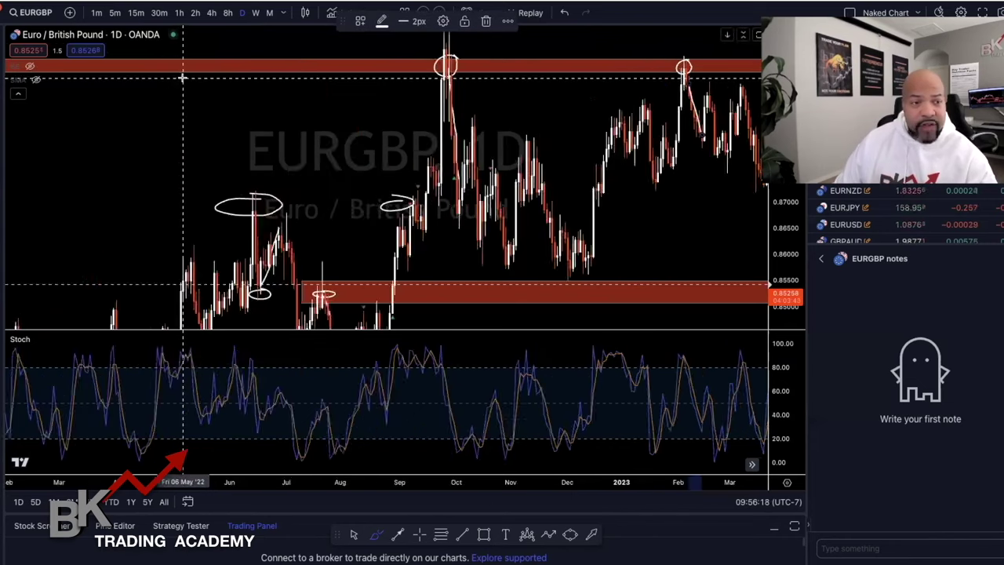
scroll(179, 77, down, 1)
scroll(346, 95, up, 5)
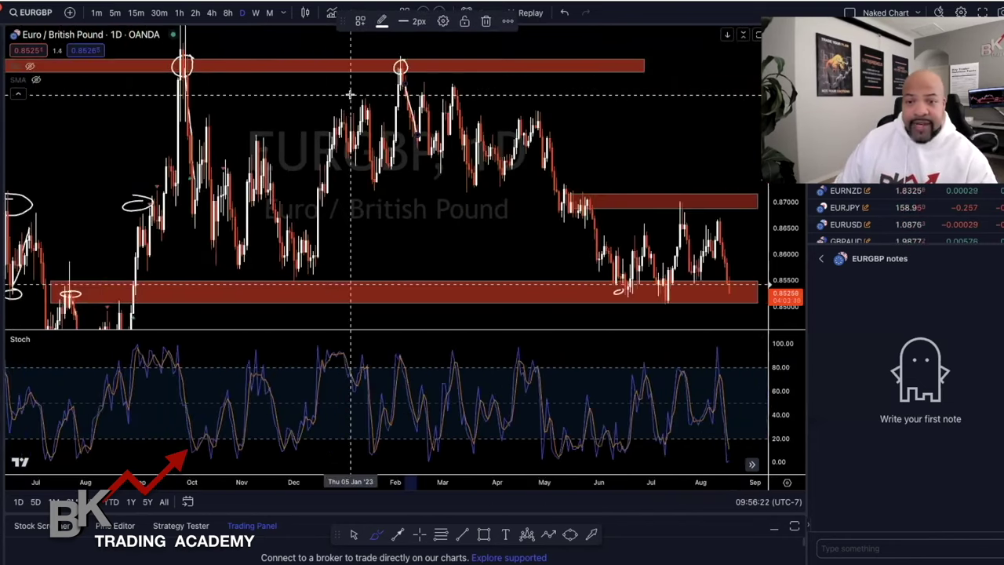
scroll(351, 94, right, 5)
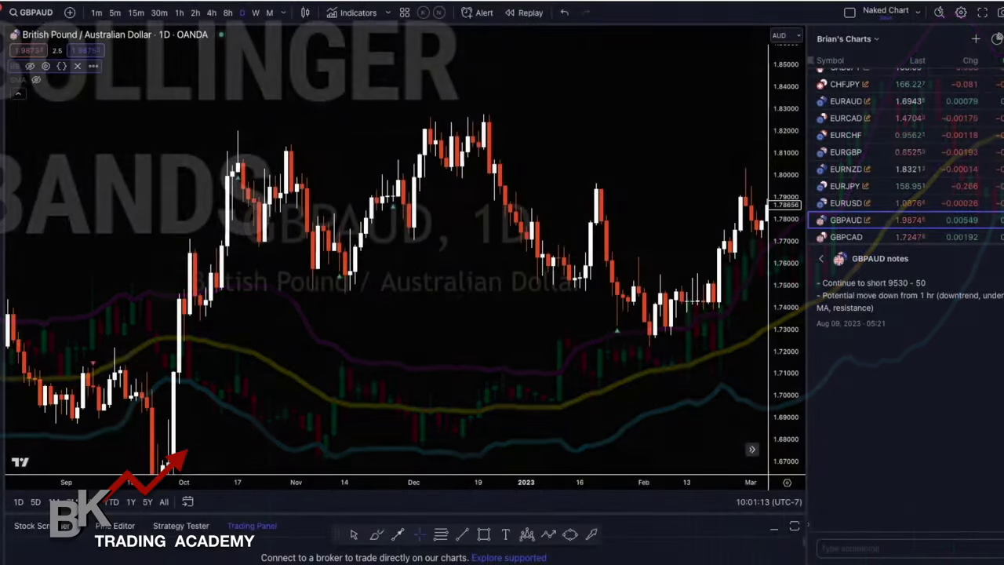
Look over the favorite indicators and show the hidden Bollinger Bands on the GBPAUD daily chart
click(365, 13)
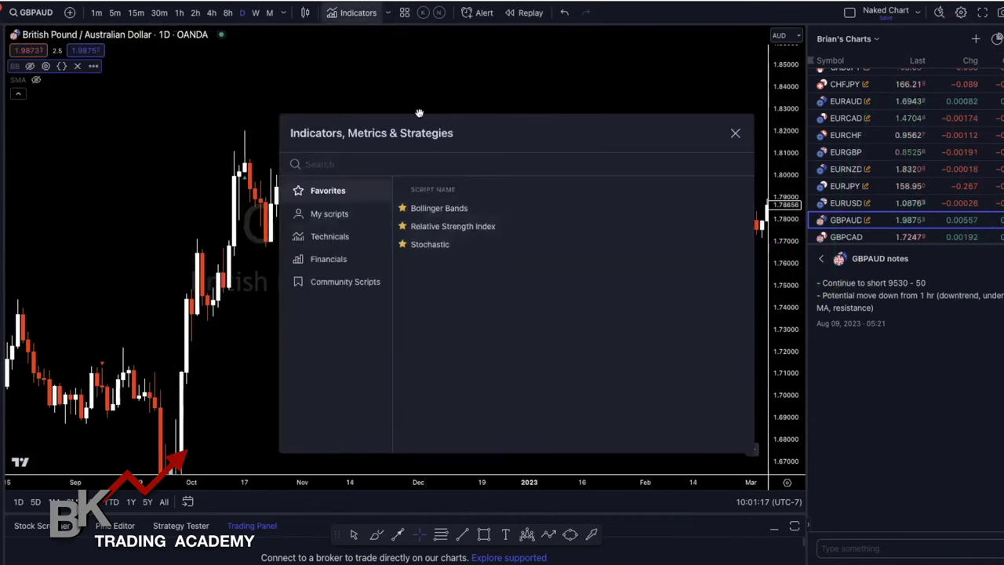
click(735, 133)
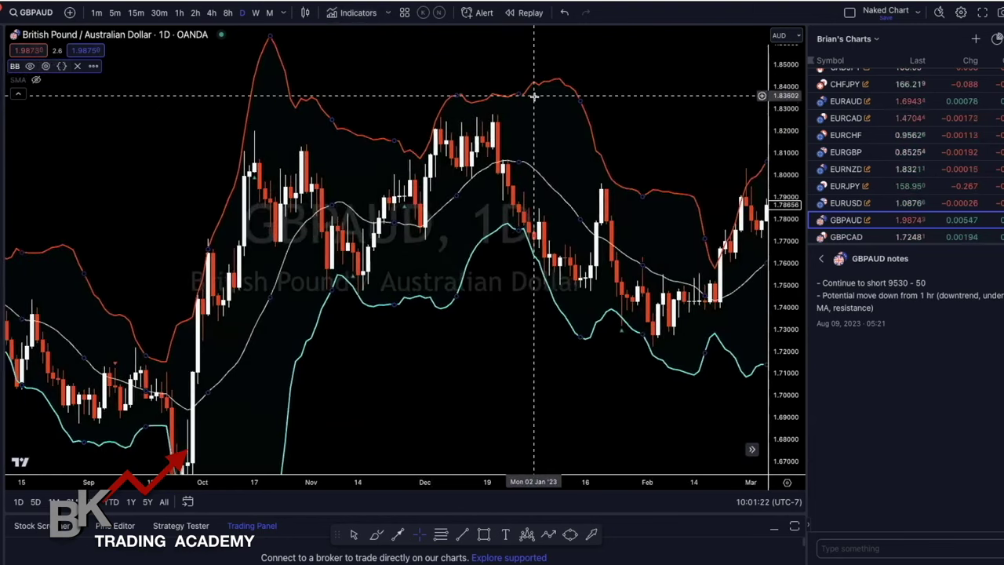
Set the Bollinger Bands standard deviation to 2 and undo the brush strokes at the mid-October 2022 peak
click(46, 66)
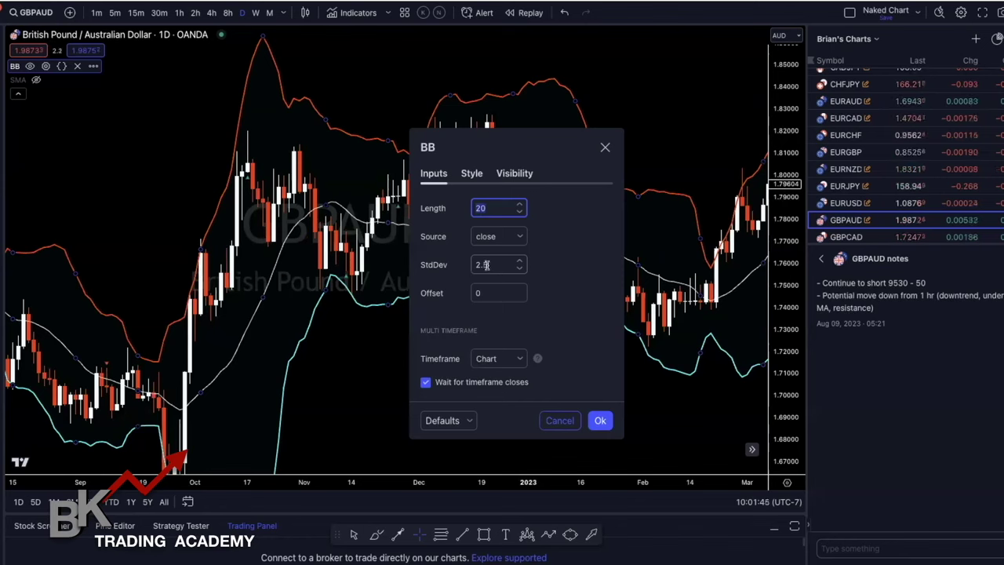
drag(493, 263, 473, 265)
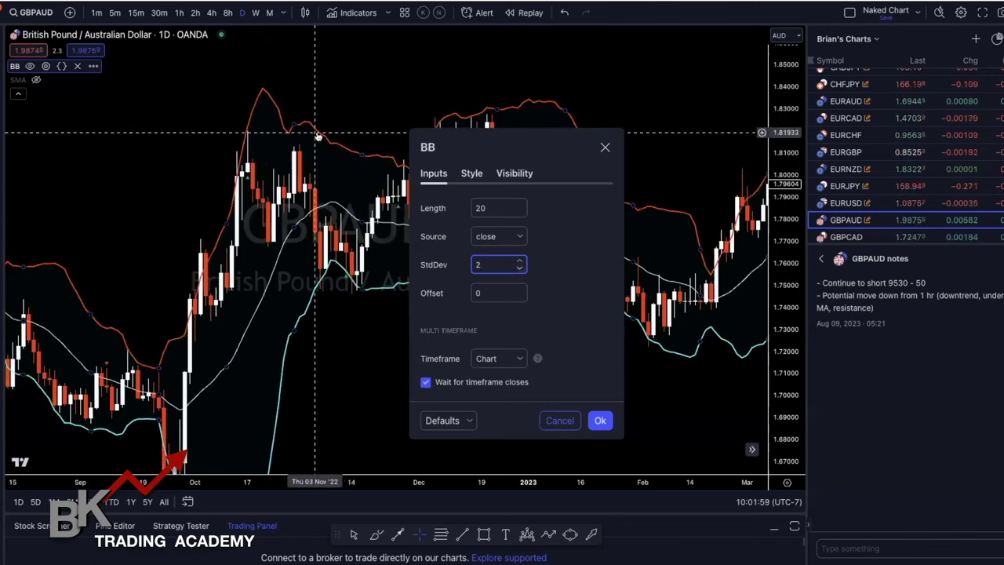
key(Return)
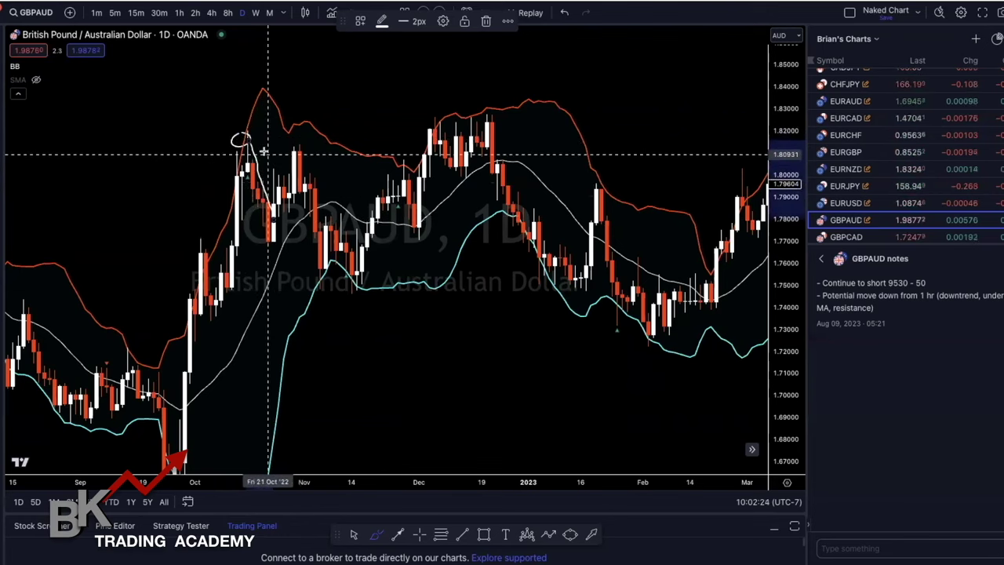
click(561, 15)
drag(352, 287, 357, 279)
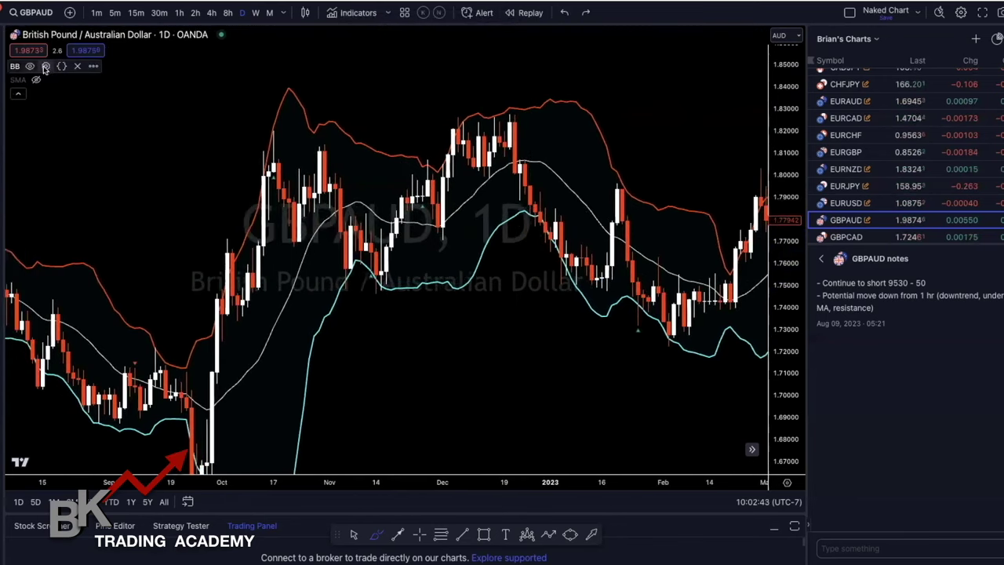
Set the Bollinger Bands standard deviation to 3 and compare the bands with price from October 2022 to August 2023
click(45, 66)
drag(478, 139, 886, 204)
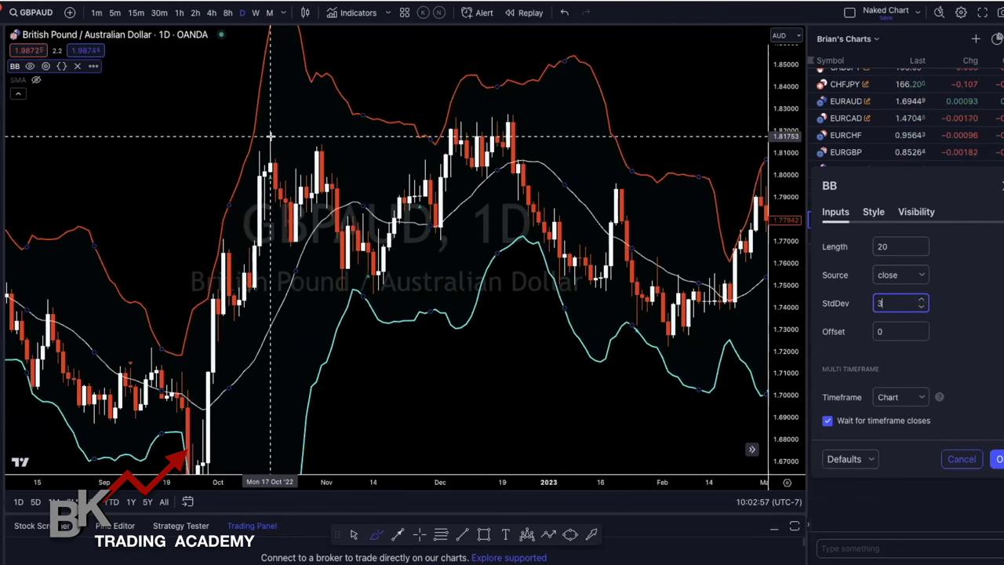
scroll(271, 136, left, 2)
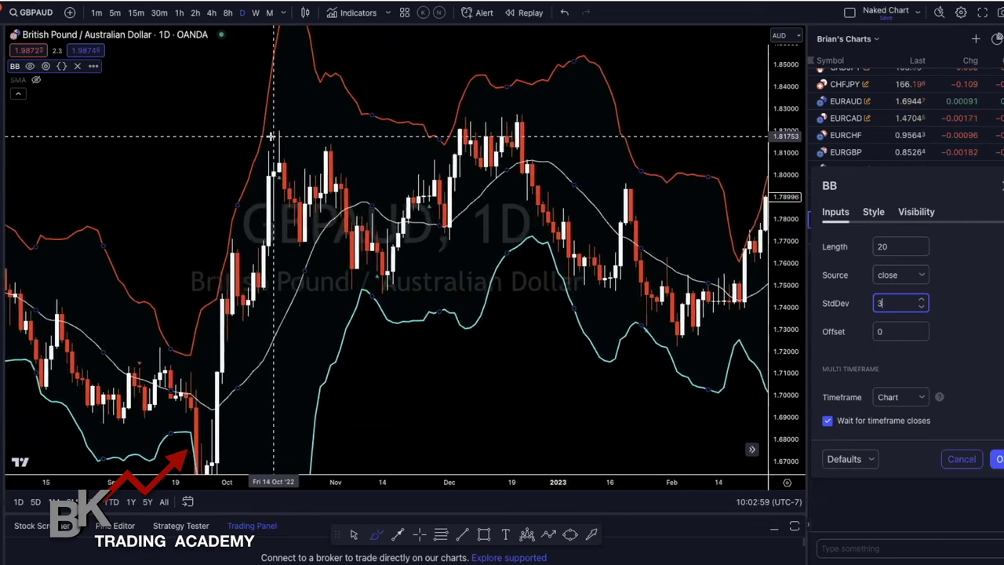
scroll(718, 172, right, 3)
scroll(719, 172, right, 10)
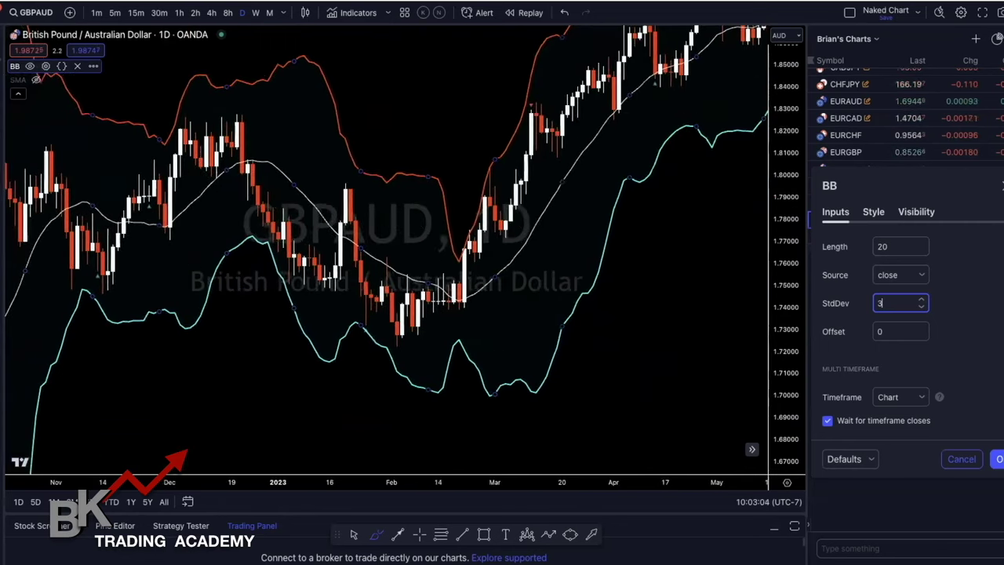
key(Escape)
scroll(433, 152, right, 20)
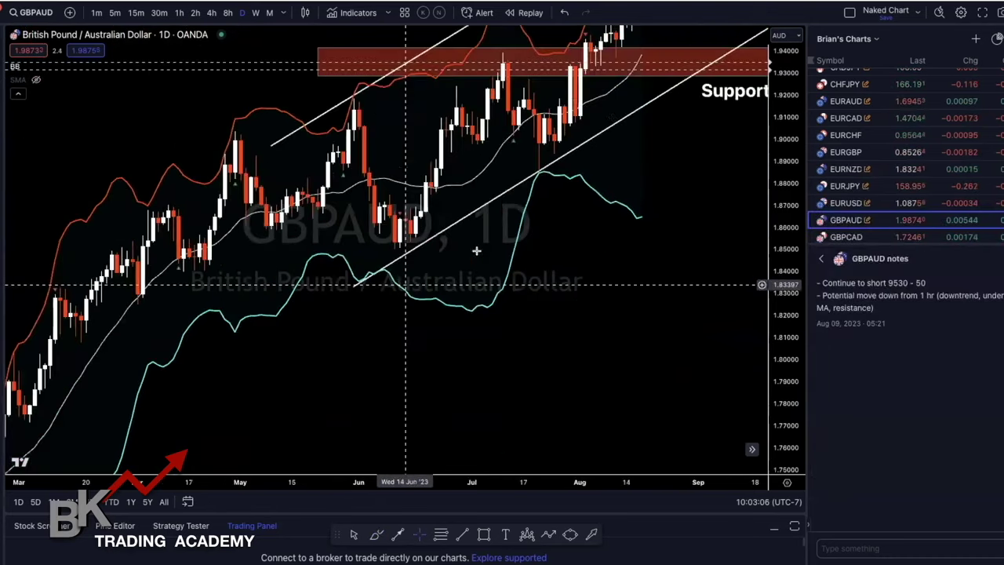
scroll(539, 59, right, 2)
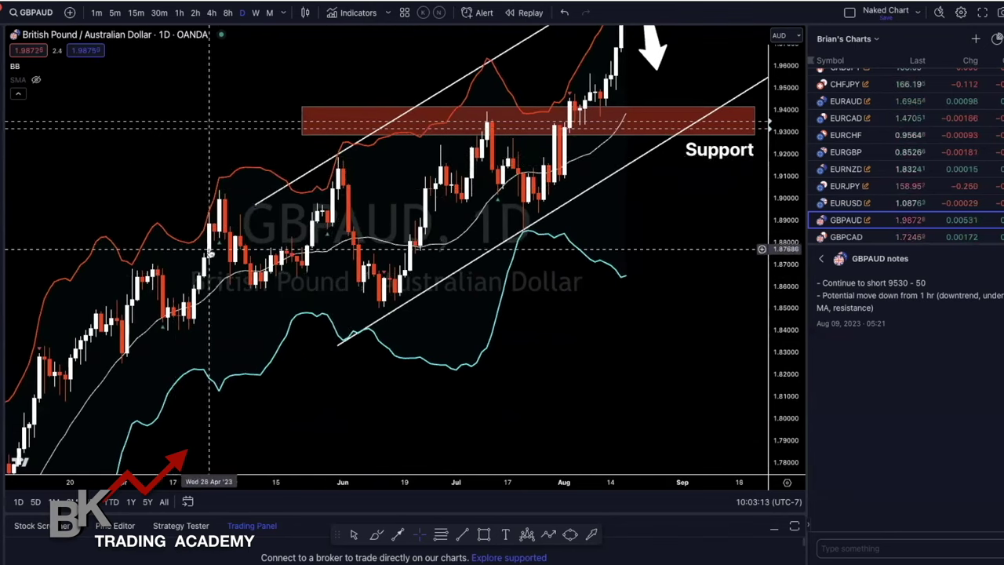
Set the Bollinger Bands standard deviation to 2 and check the upper band at the late-April 2023 high
click(44, 66)
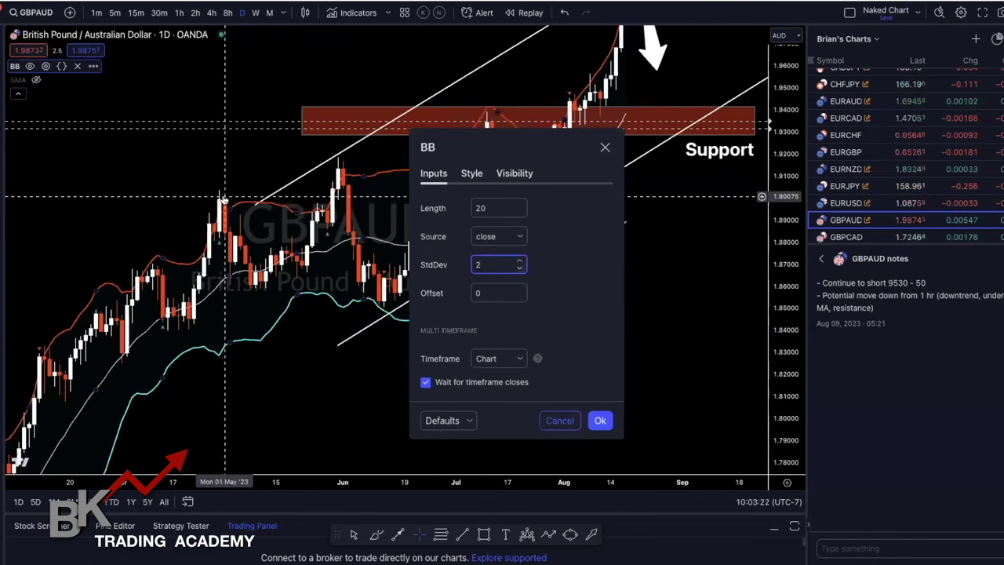
key(Return)
scroll(213, 195, left, 5)
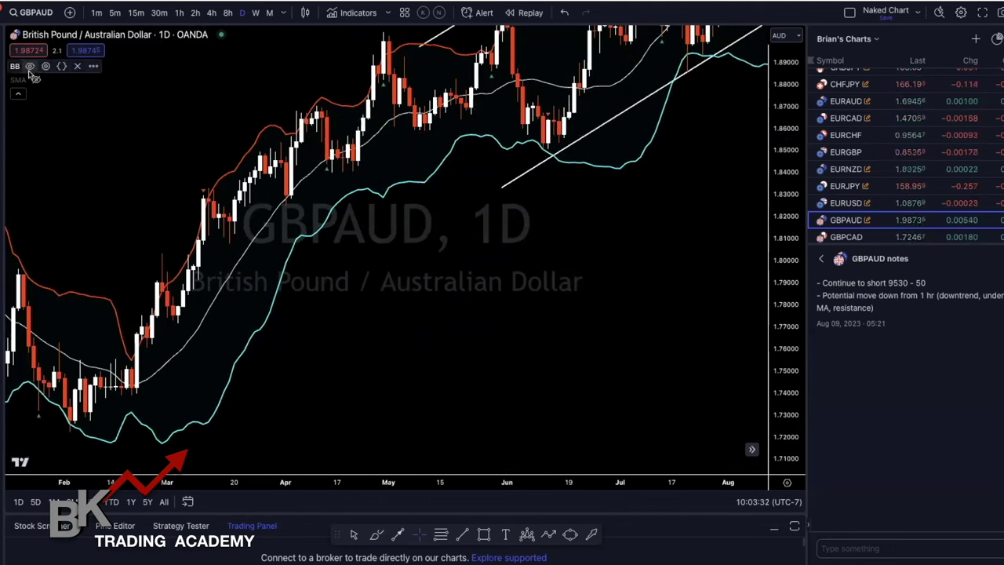
Set the Bollinger Bands standard deviation to 3 and close the settings
click(45, 66)
click(519, 261)
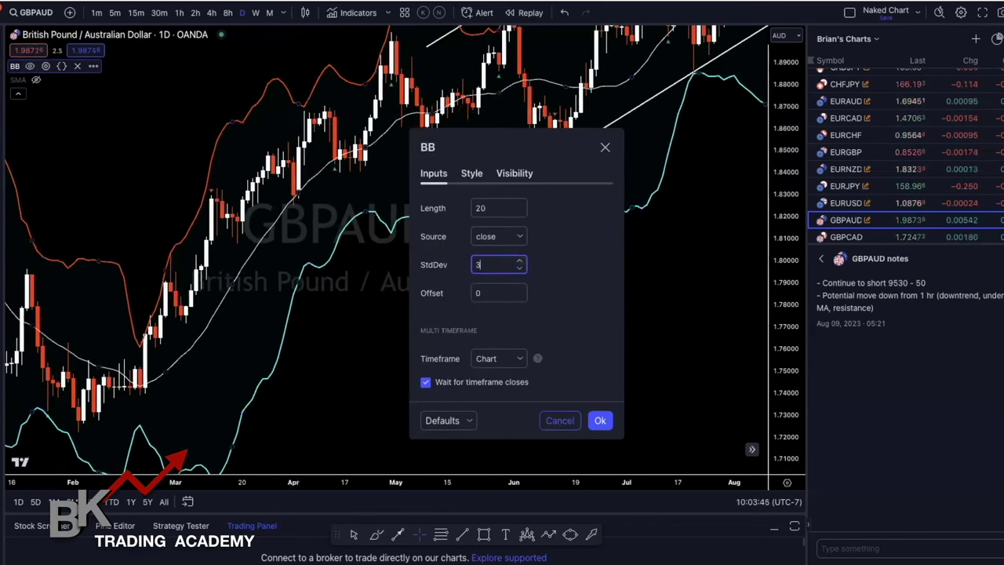
click(605, 148)
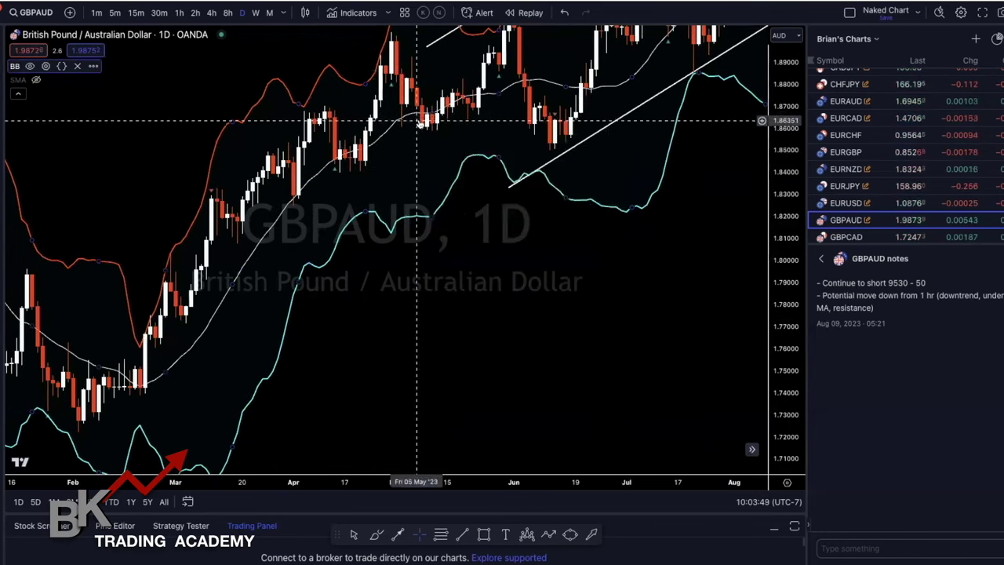
Set the Bollinger Bands standard deviation to 2.5
click(46, 66)
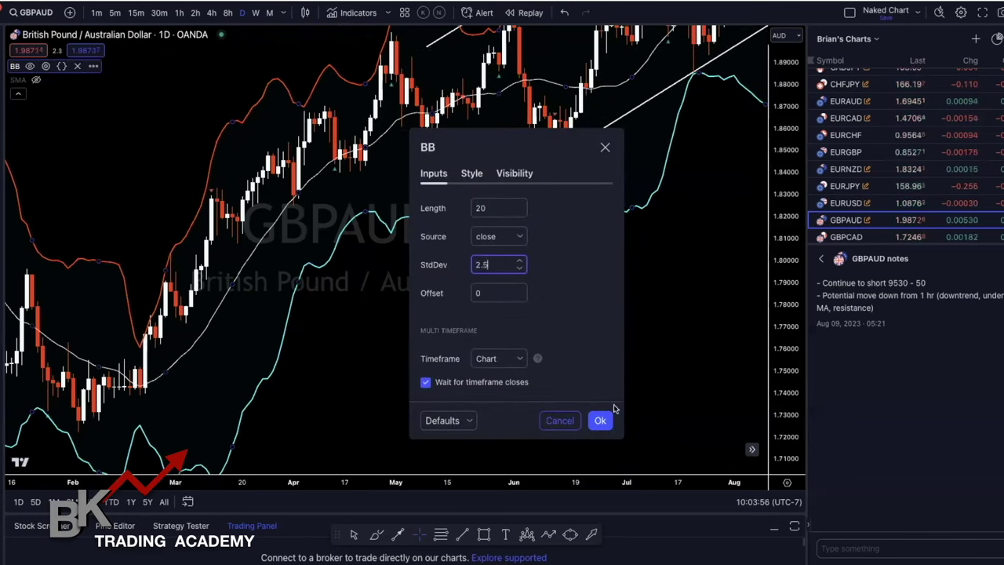
click(601, 421)
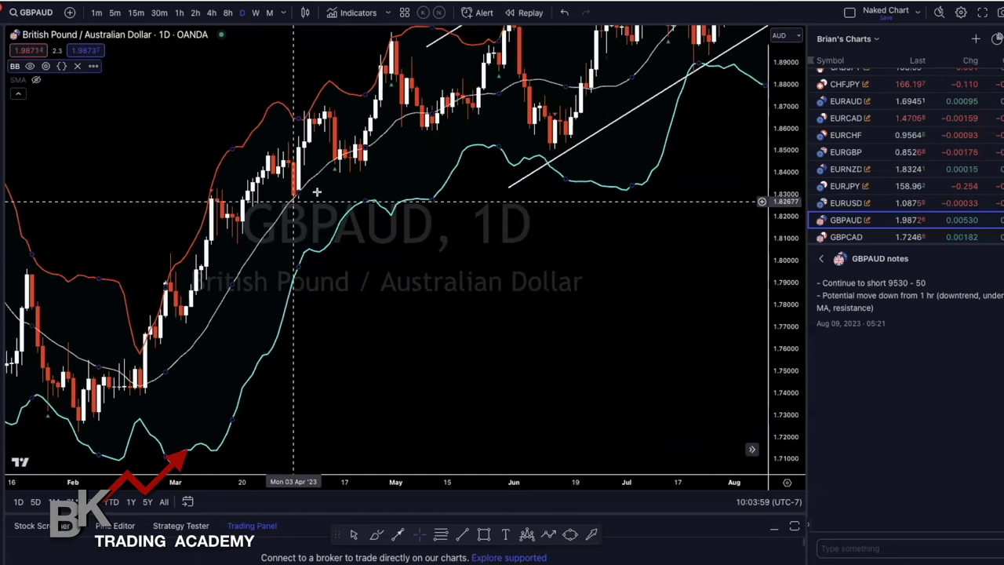
Brush a circle on the mid-April 2023 peak with a stroke down to the middle band, and mark the late-July low
drag(444, 201, 425, 339)
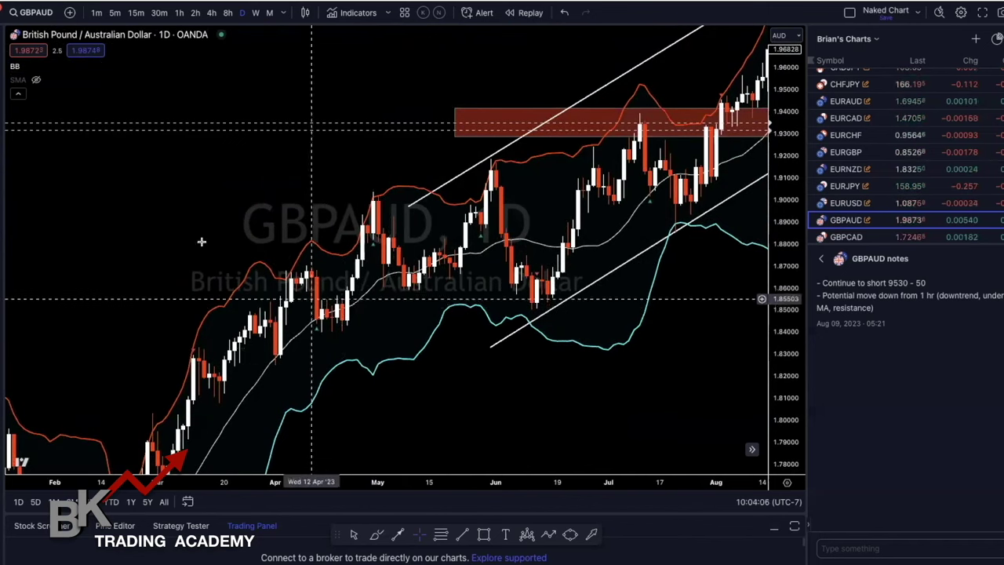
click(375, 534)
mouse_move(291, 270)
mouse_down()
mouse_move(322, 298)
mouse_move(341, 296)
mouse_move(336, 327)
mouse_move(352, 357)
mouse_move(329, 336)
mouse_move(343, 313)
mouse_move(327, 316)
mouse_up()
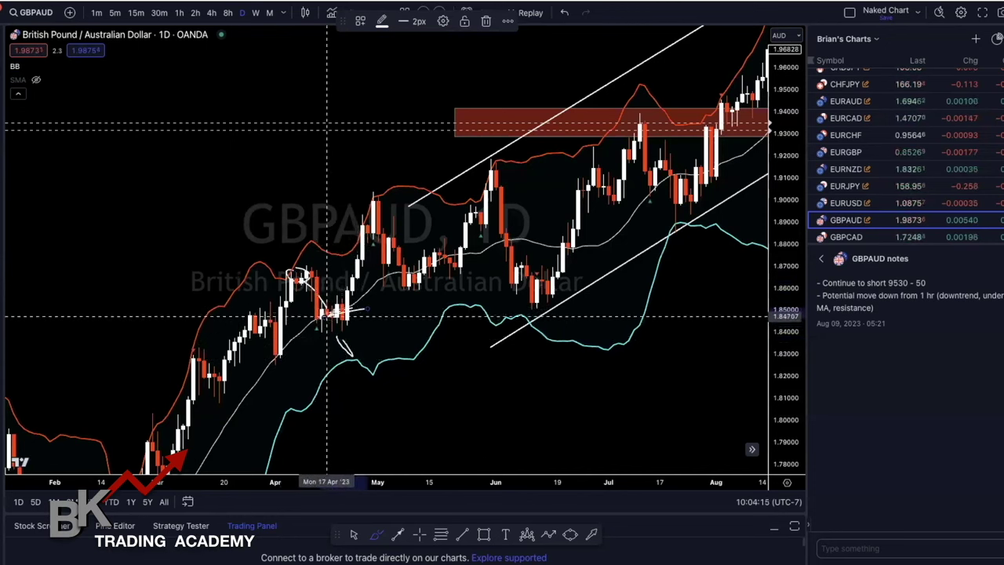
drag(684, 221, 680, 214)
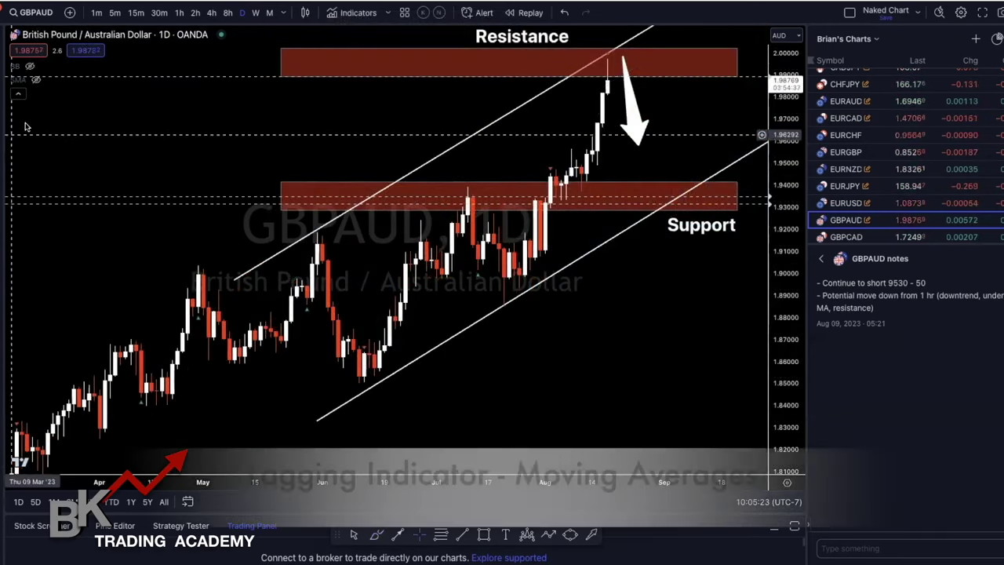
Show the hidden SMA on the GBPAUD daily chart
click(35, 80)
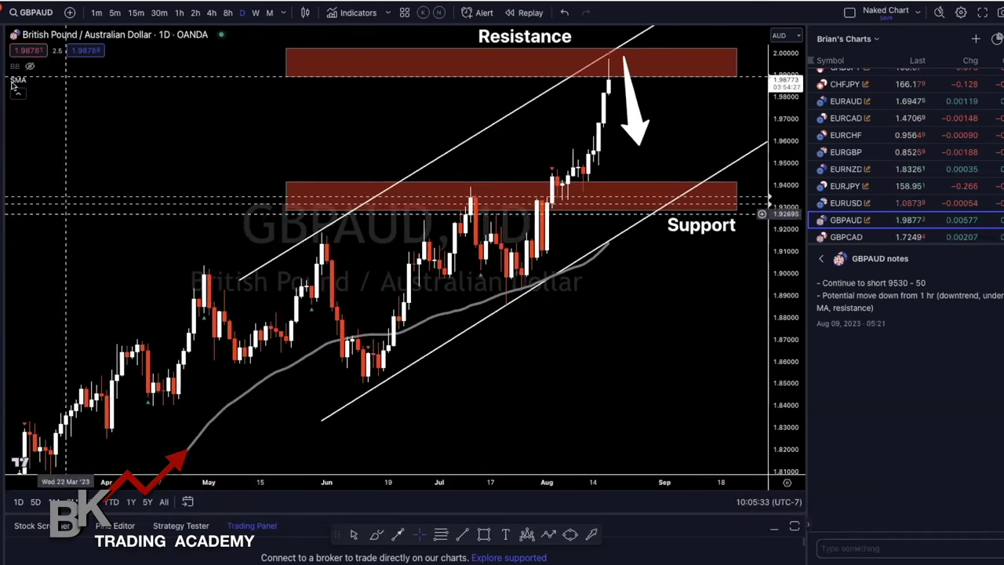
drag(65, 213, 255, 118)
drag(293, 293, 435, 262)
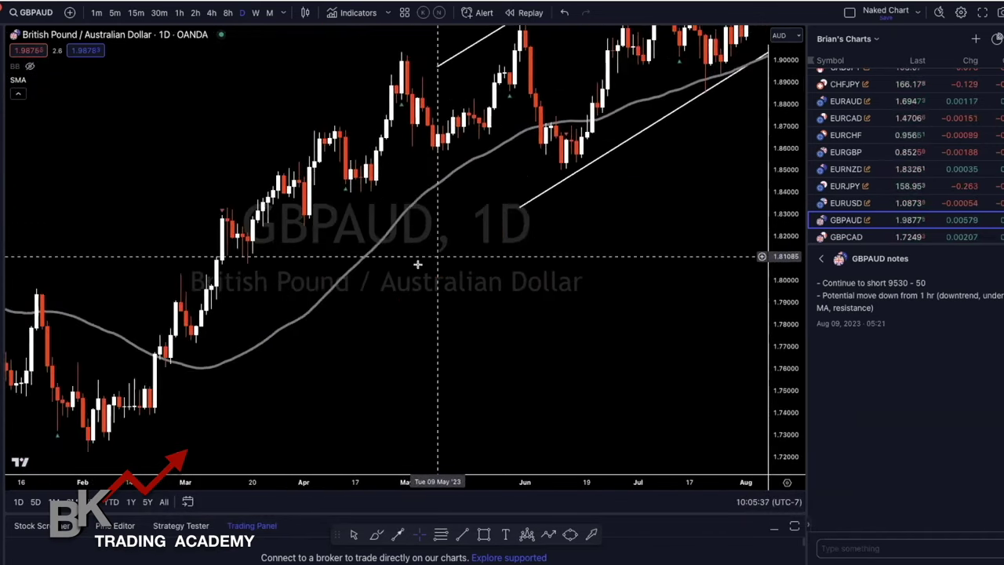
drag(240, 359, 402, 328)
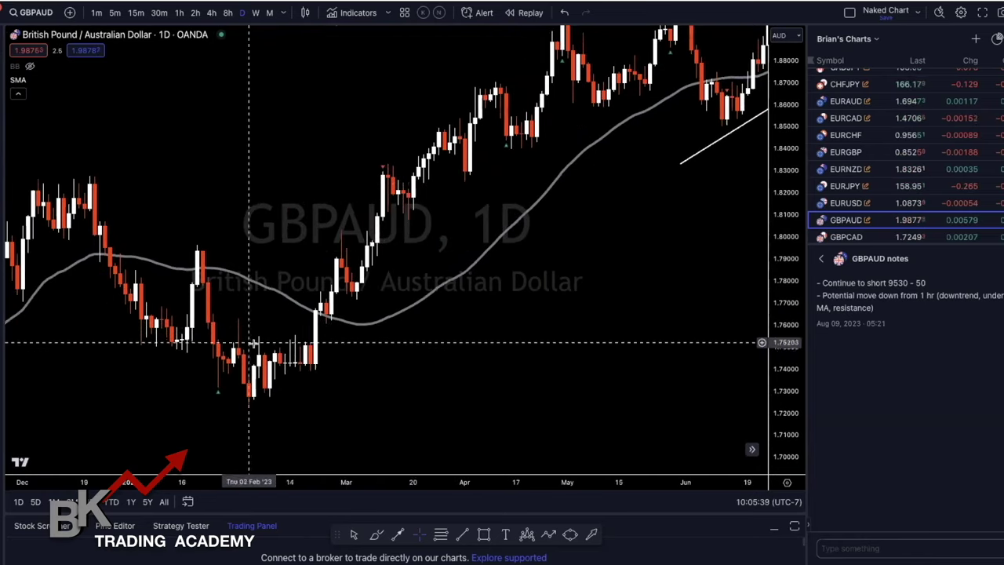
Draw a downward arrow marker from about 1.821 on 21 December 2022 to about 1.748 on 18 January 2023
drag(179, 385, 333, 347)
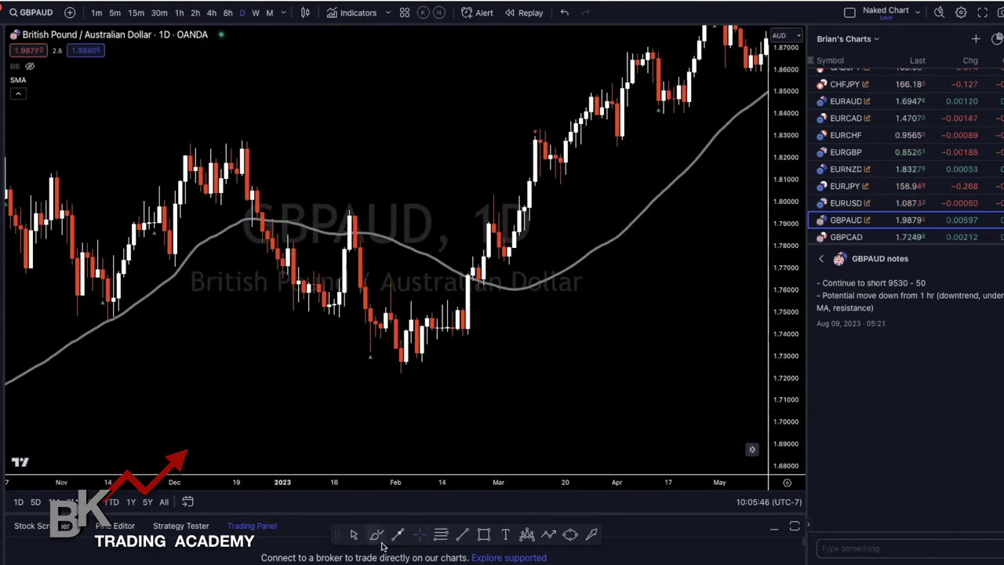
click(594, 534)
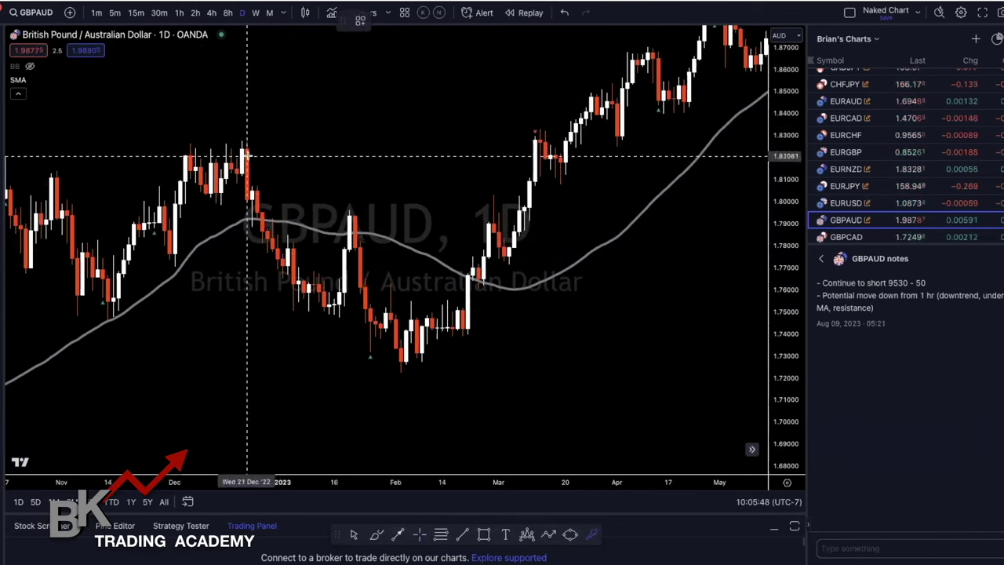
drag(245, 158, 343, 316)
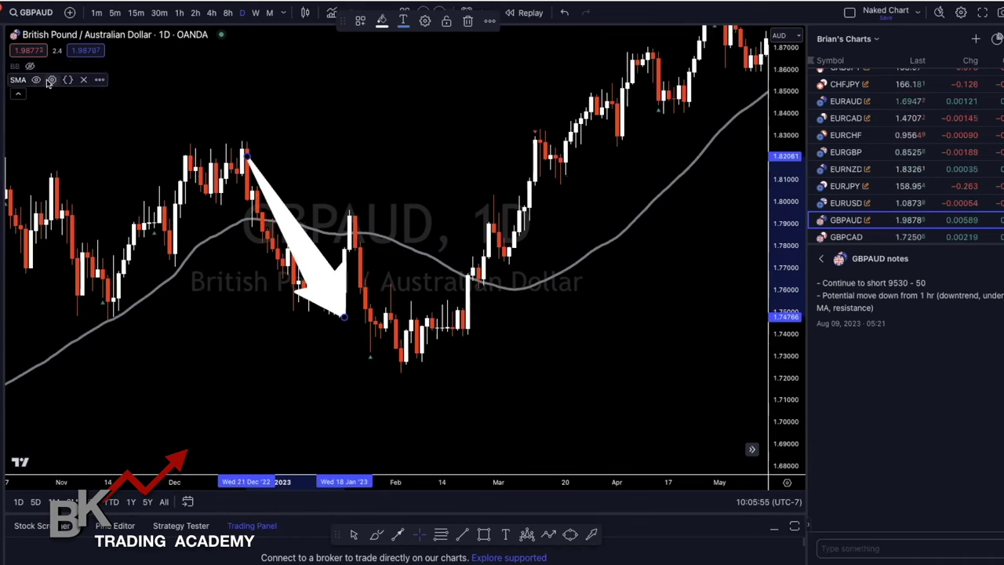
Check the SMA's length in its settings and view the average around the arrow marker
click(52, 80)
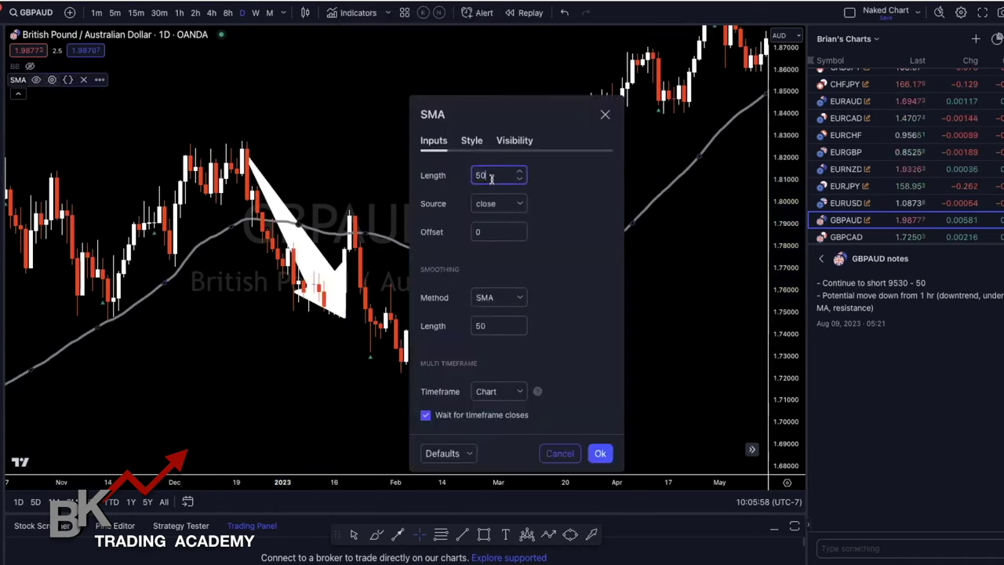
click(605, 115)
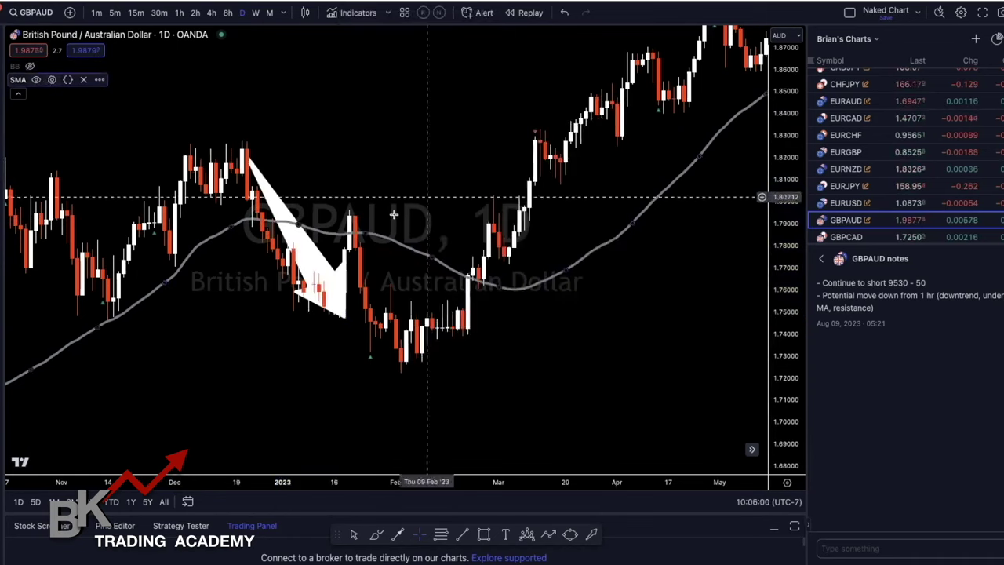
scroll(275, 219, left, 5)
scroll(271, 219, right, 1)
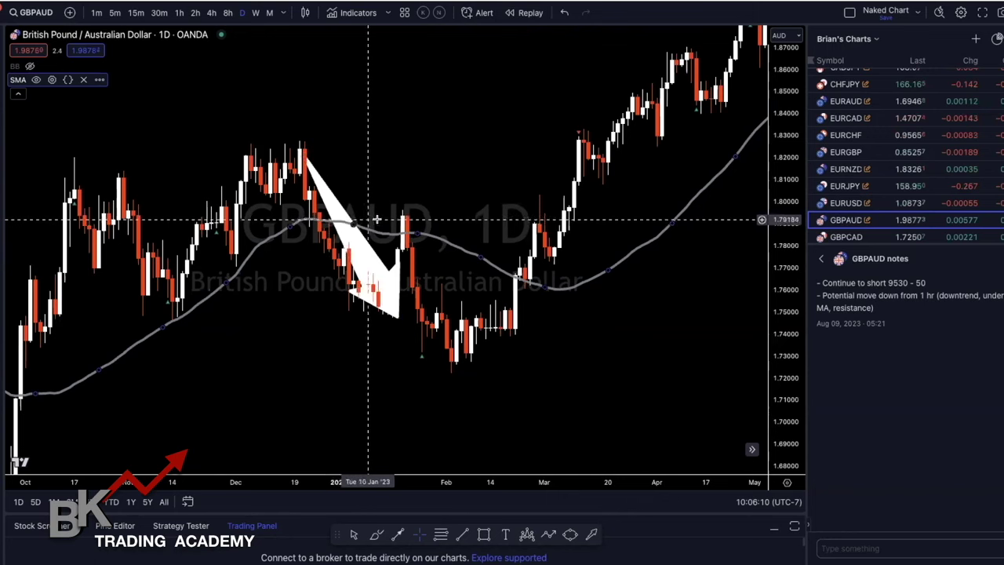
Flip the arrow marker upward and move it to span about 1.725 on 14 February to 1.799 on 9 March 2023
drag(381, 268, 352, 191)
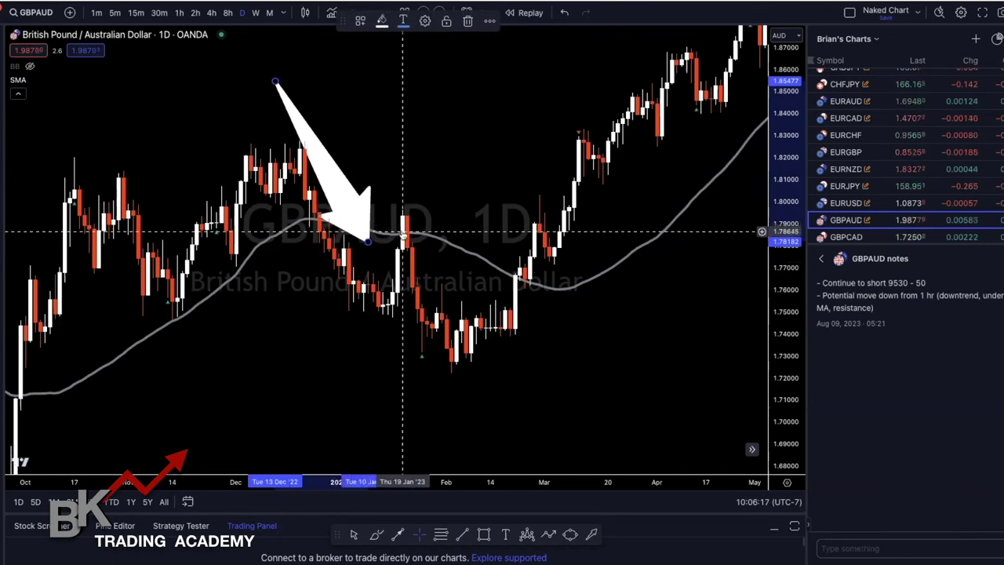
drag(274, 81, 287, 403)
mouse_move(330, 327)
mouse_down()
mouse_move(515, 331)
mouse_move(535, 291)
mouse_up()
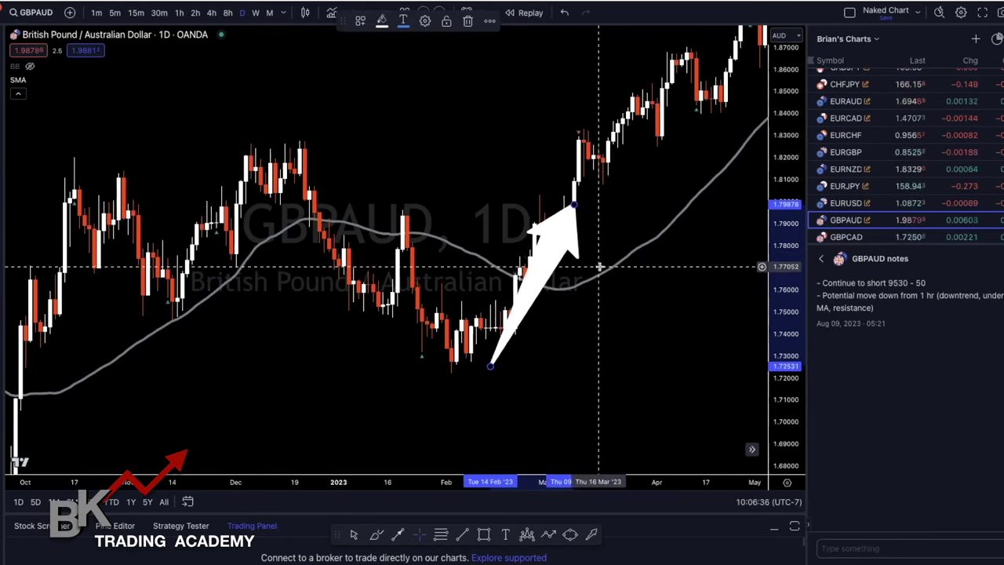
Delete the upward arrow marker from the February to March 2023 rally
scroll(599, 267, left, 2)
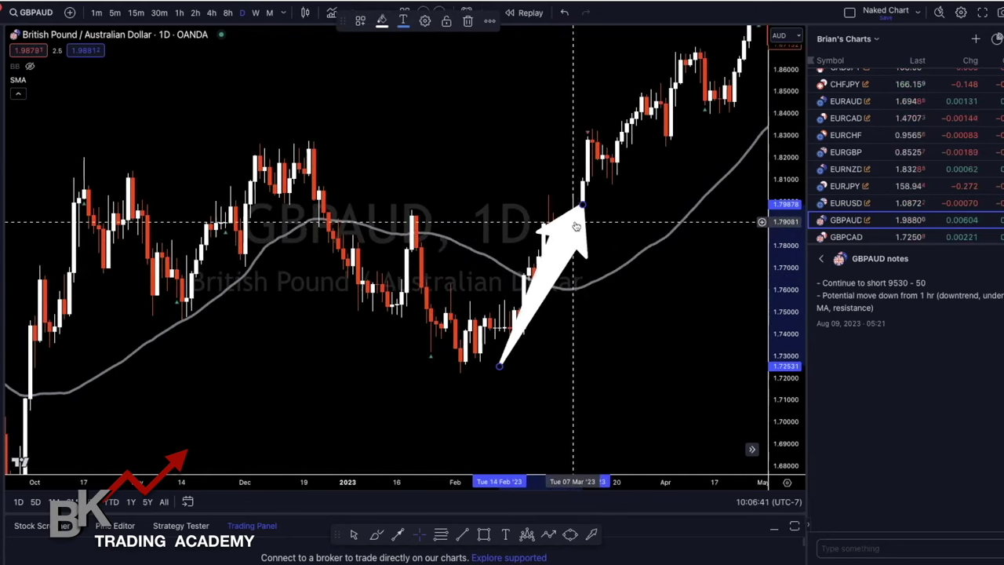
scroll(576, 226, left, 1)
key(Delete)
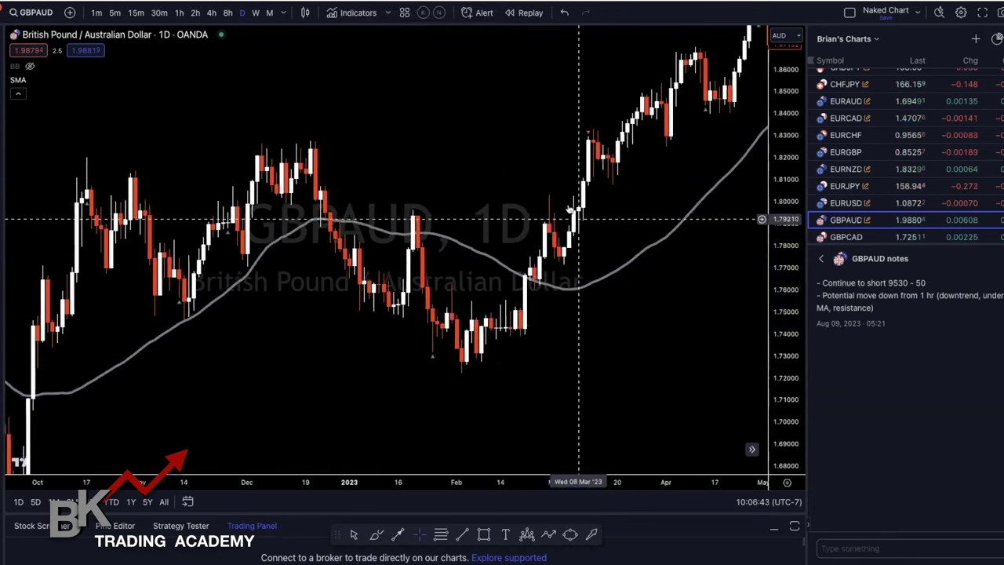
Circle the March and April 2023 swing lows above the SMA with the brush and trace the rising zigzag between them
drag(513, 139, 403, 192)
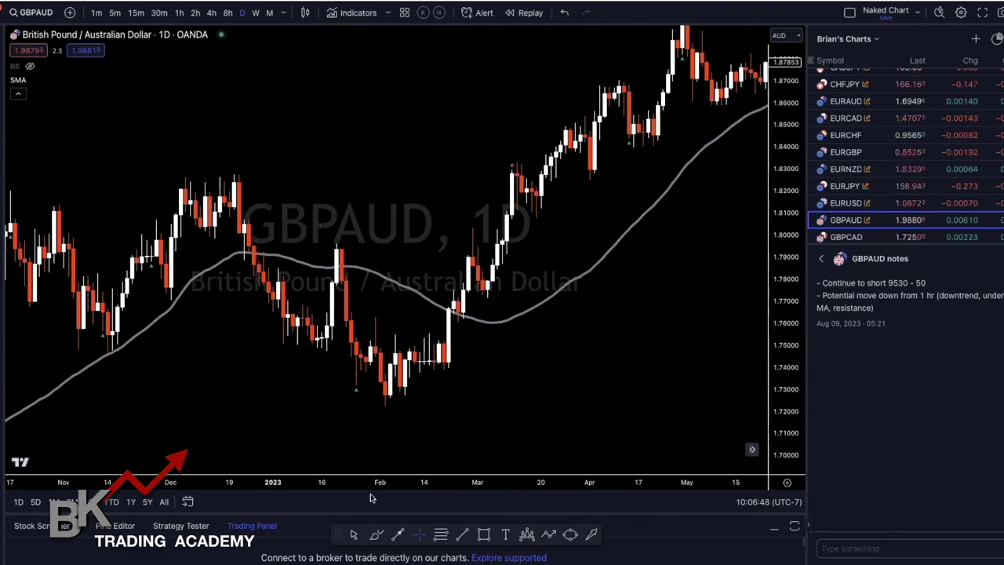
click(376, 534)
drag(502, 298, 494, 293)
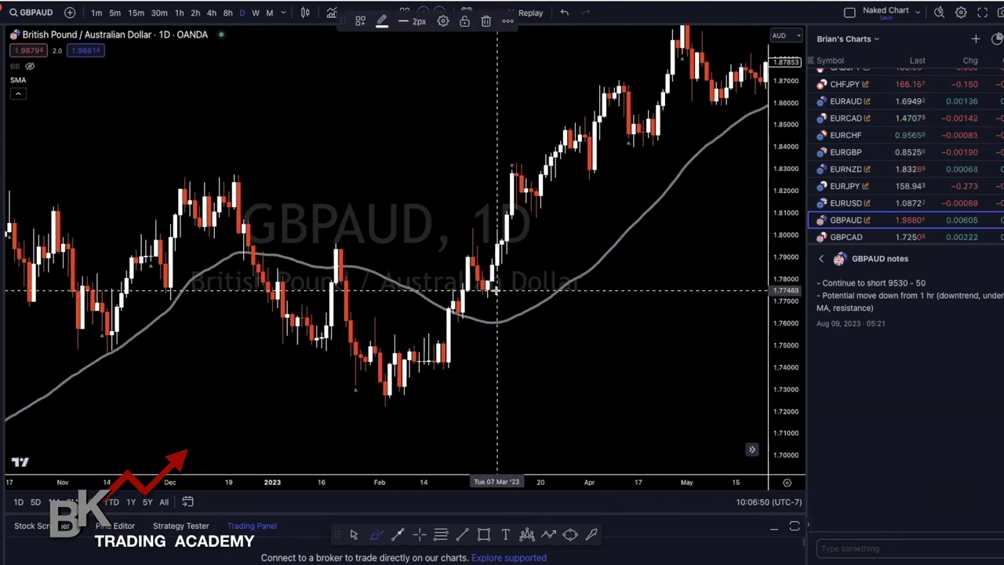
drag(547, 199, 549, 198)
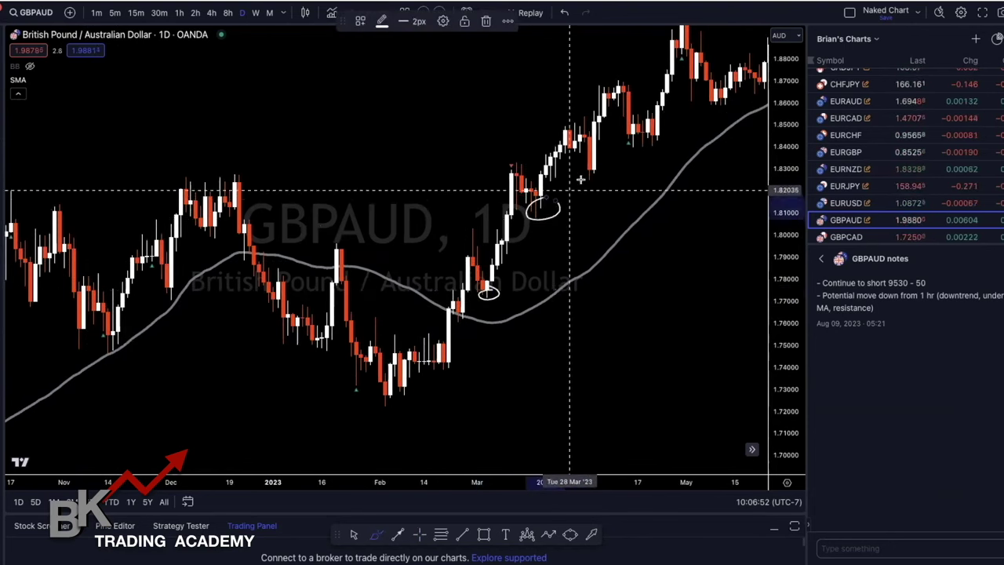
drag(581, 168, 581, 170)
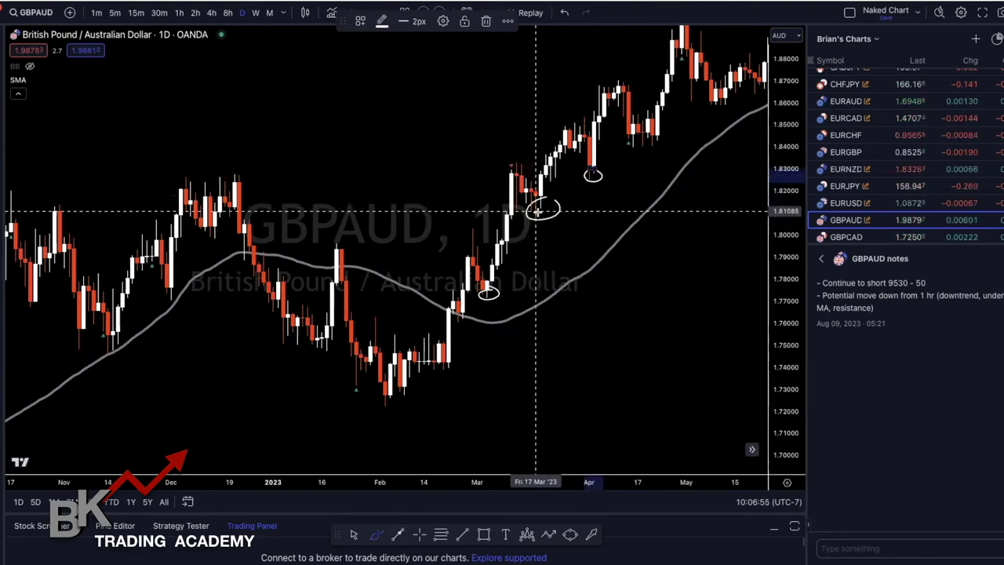
mouse_move(540, 212)
mouse_down()
mouse_move(571, 138)
mouse_move(580, 130)
mouse_move(589, 160)
mouse_move(614, 102)
mouse_move(648, 142)
mouse_move(657, 126)
mouse_up()
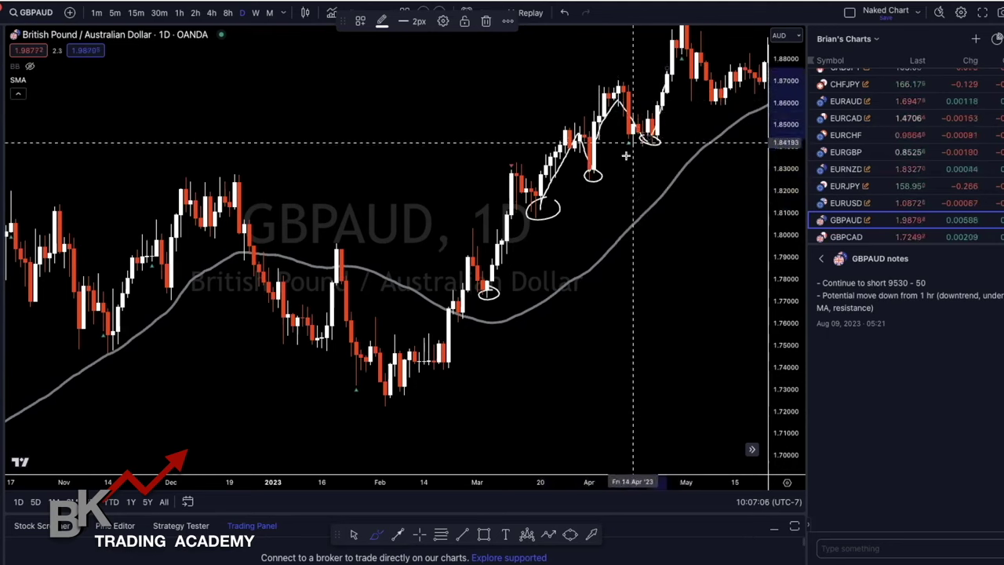